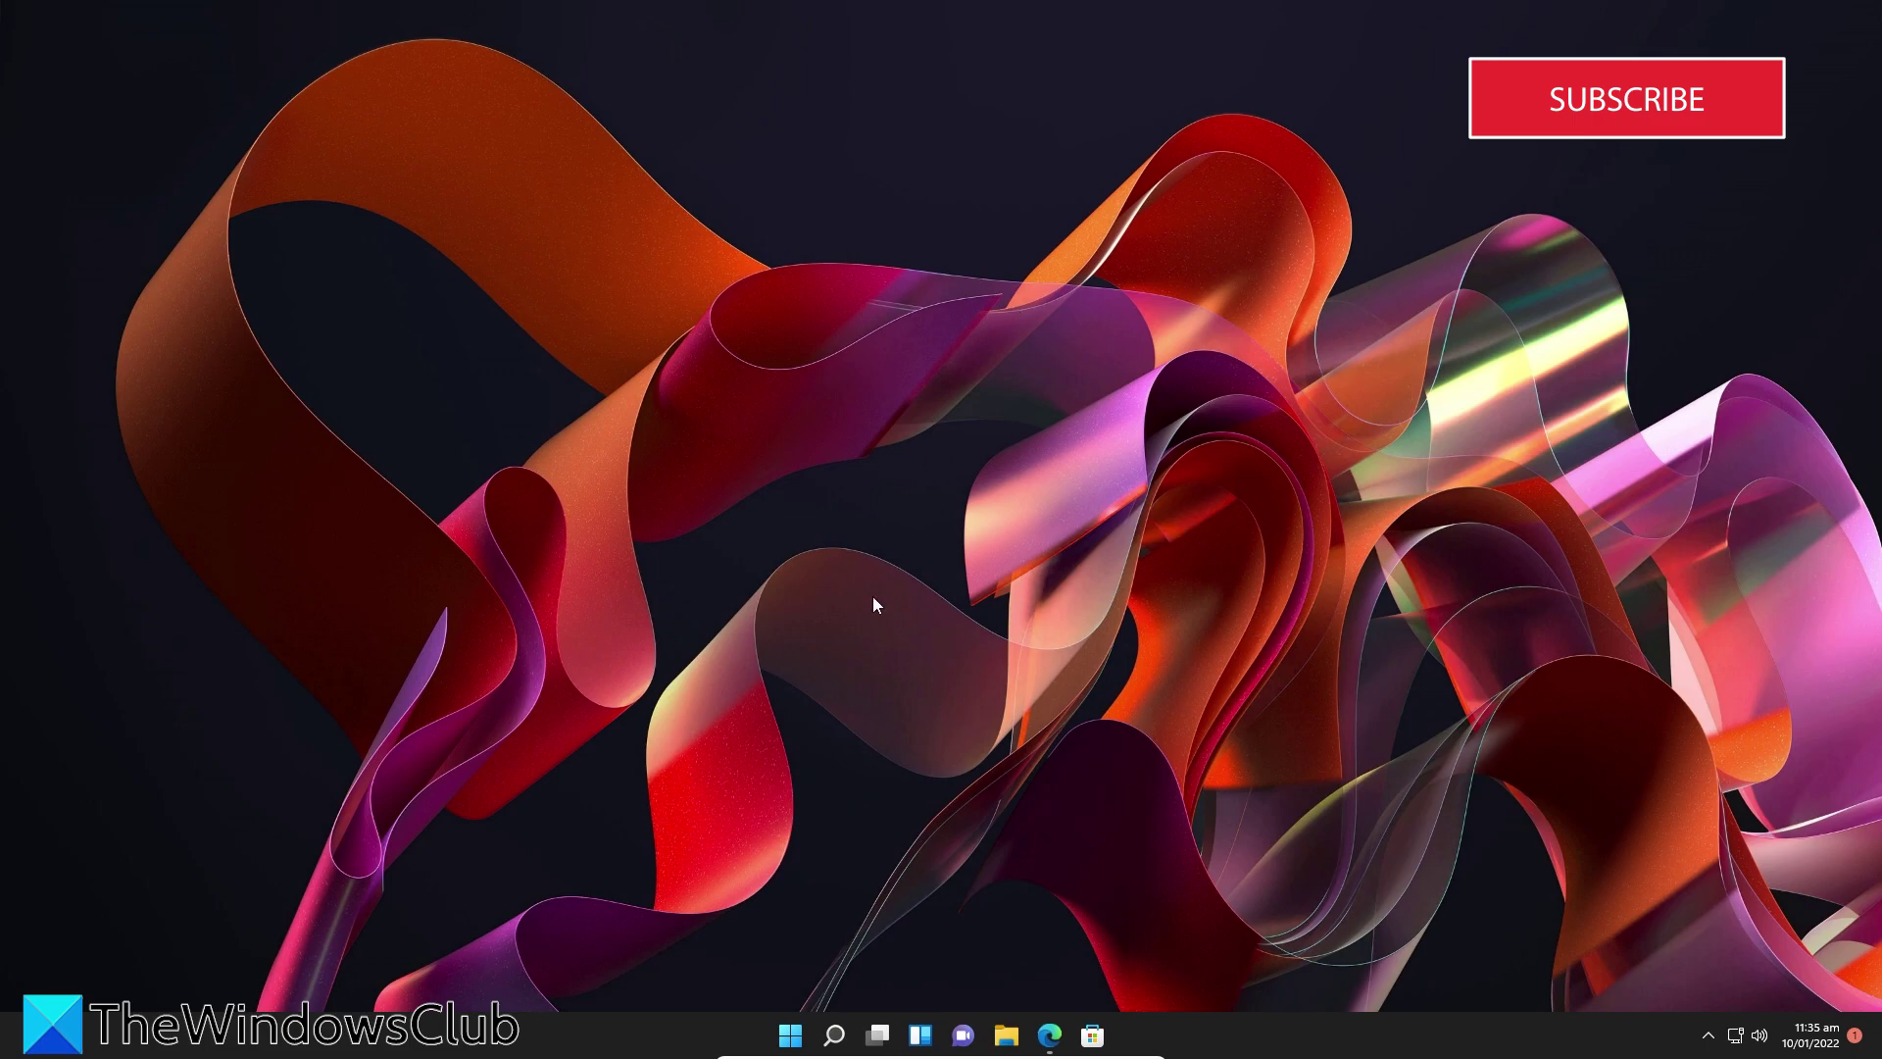
left_click(789, 1035)
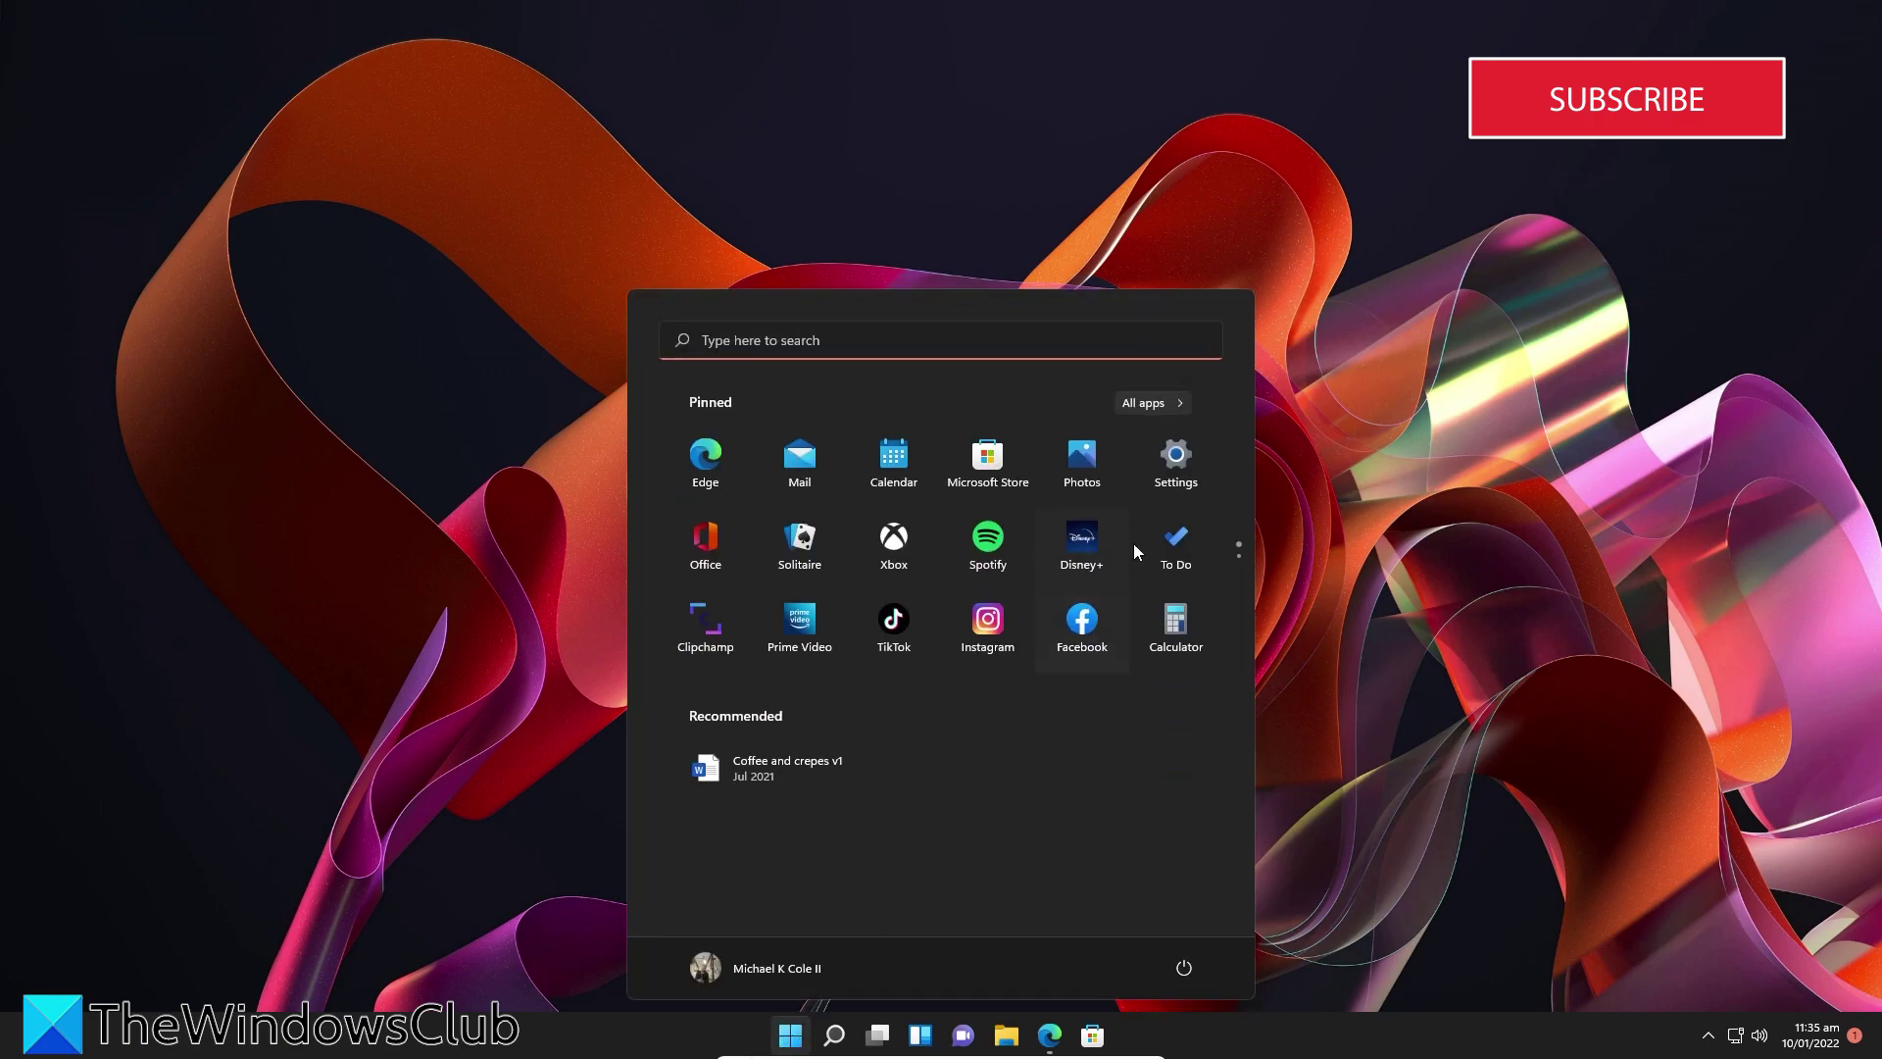
left_click(1175, 464)
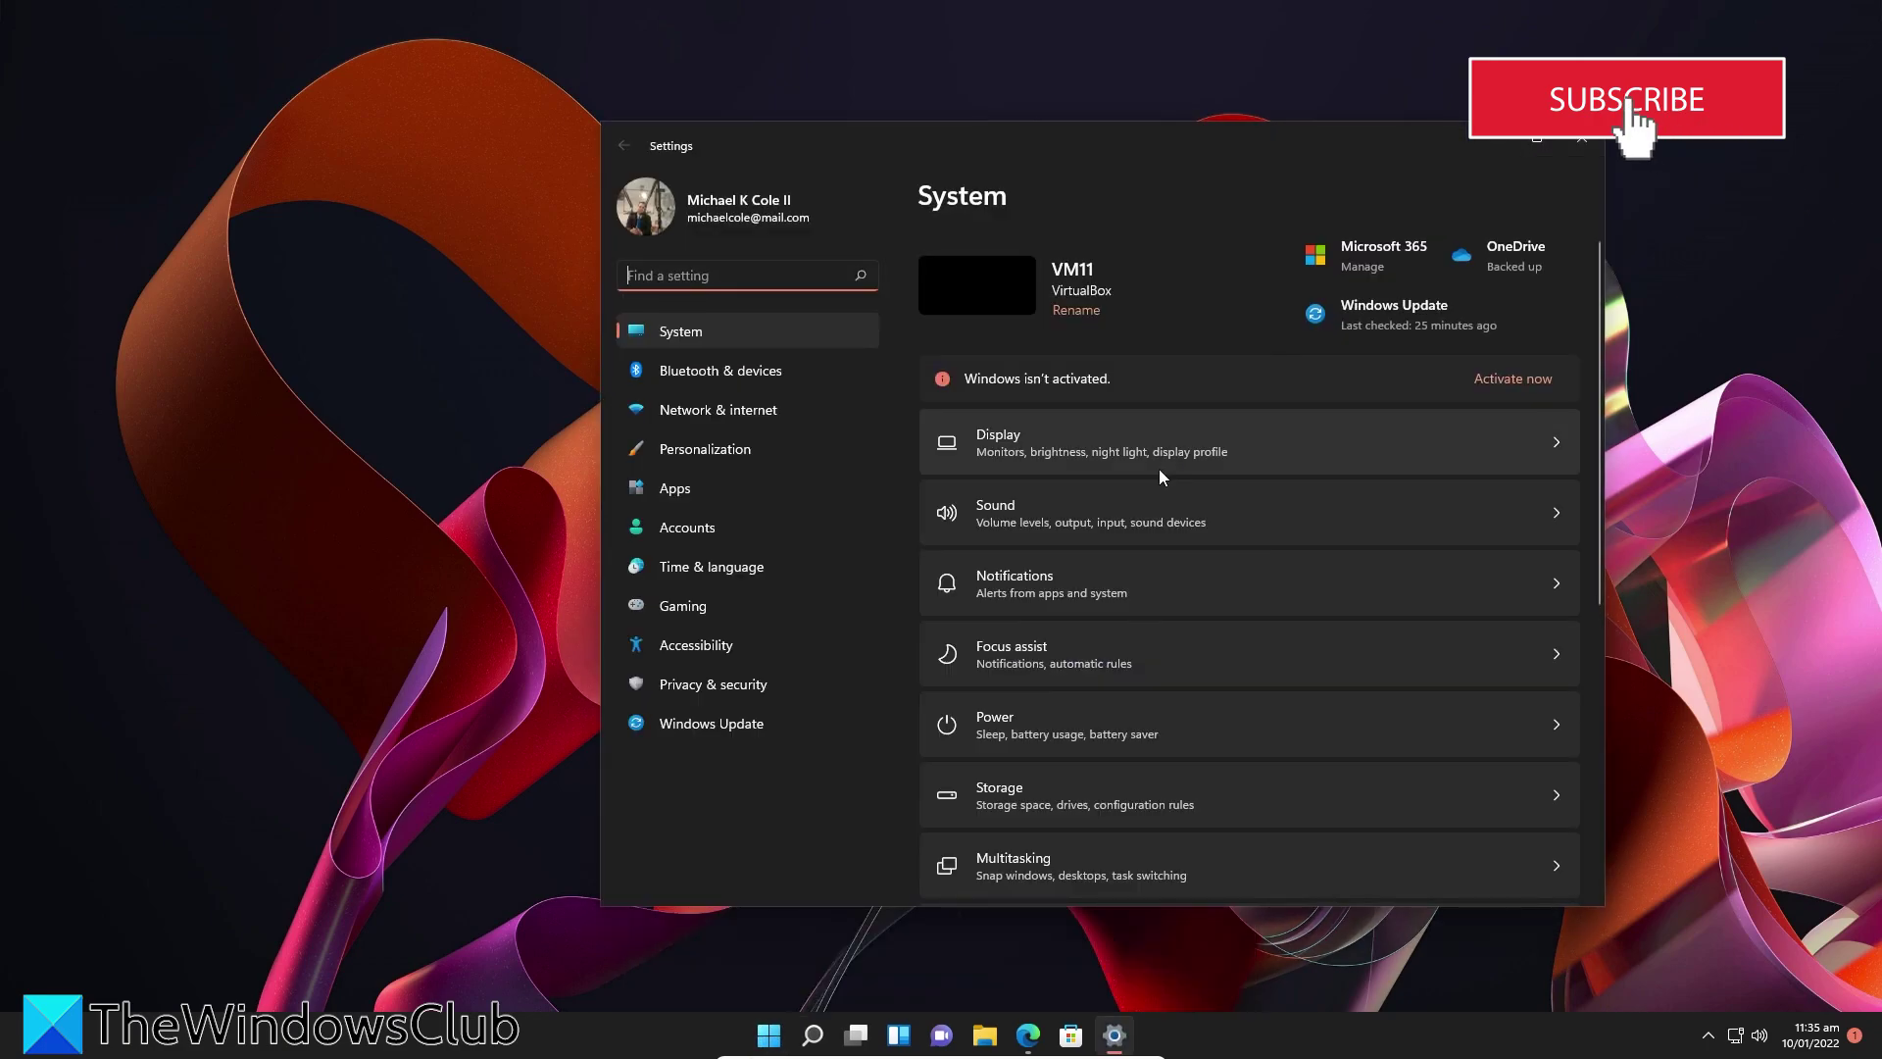
left_click(743, 611)
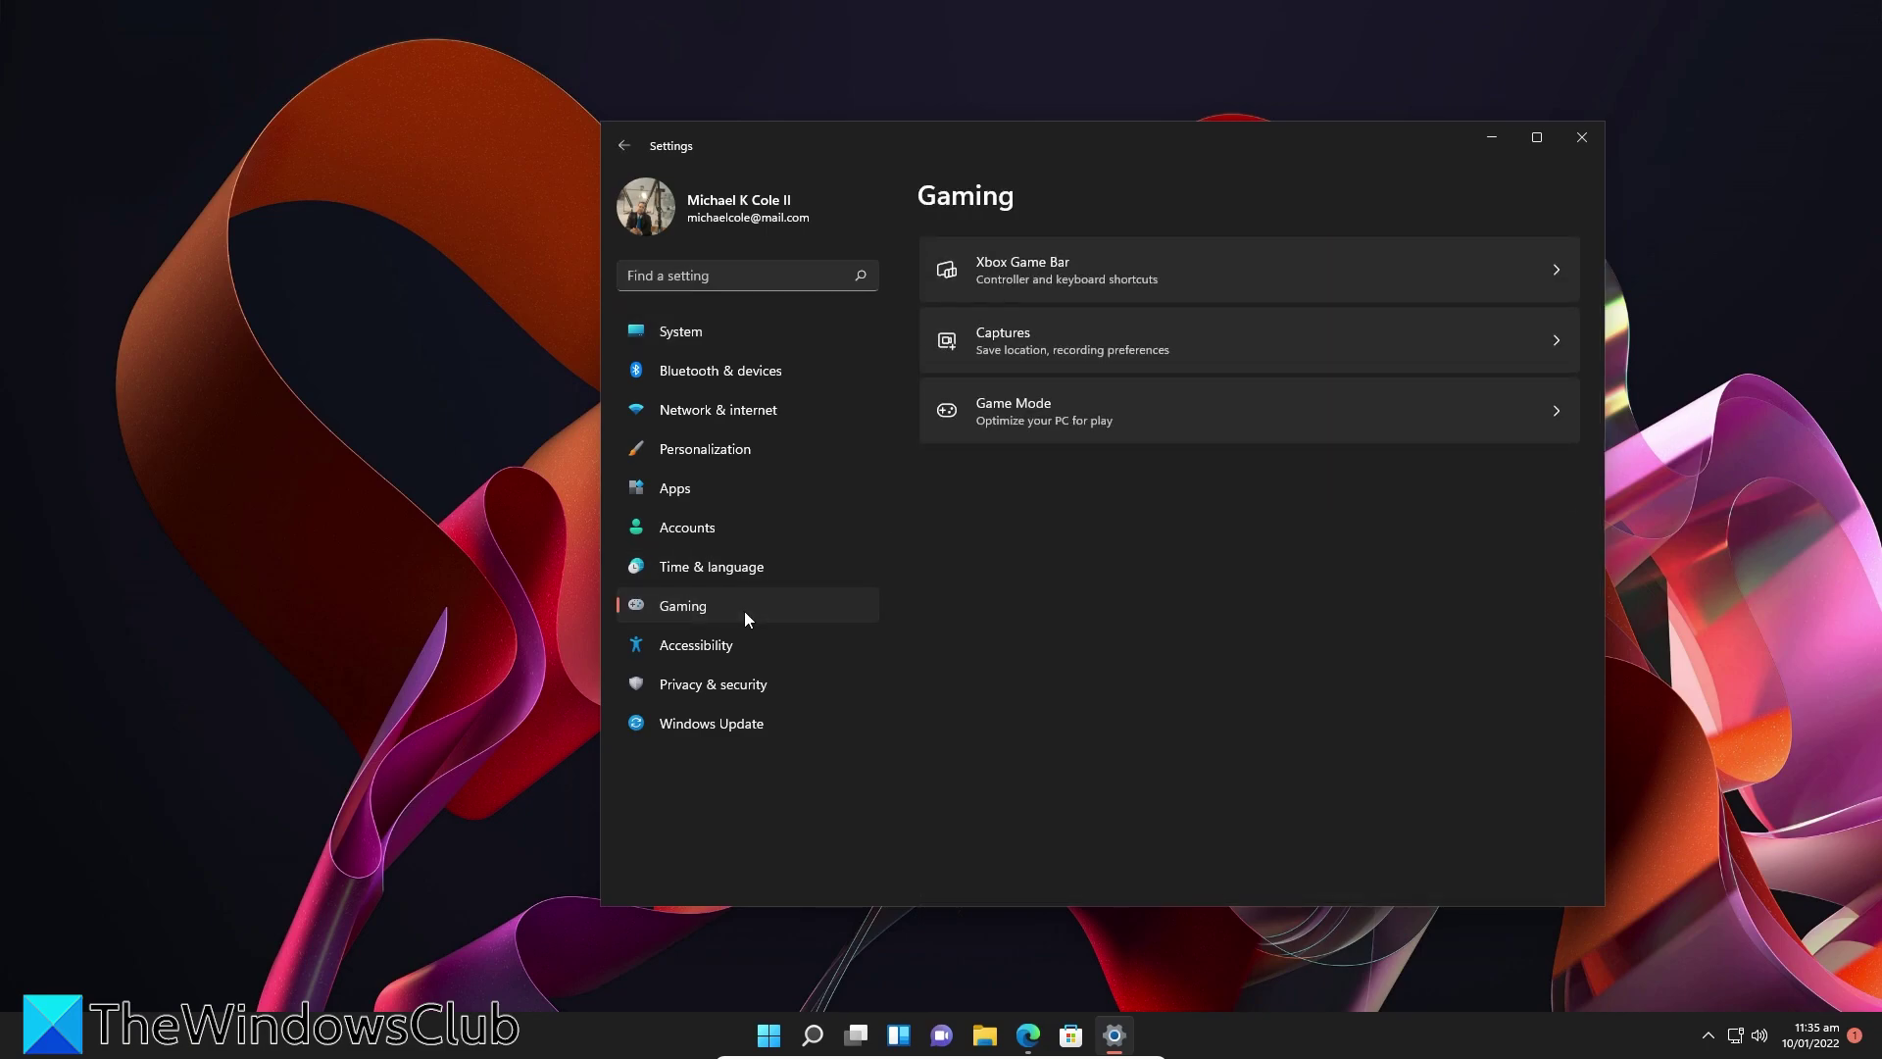
left_click(1552, 409)
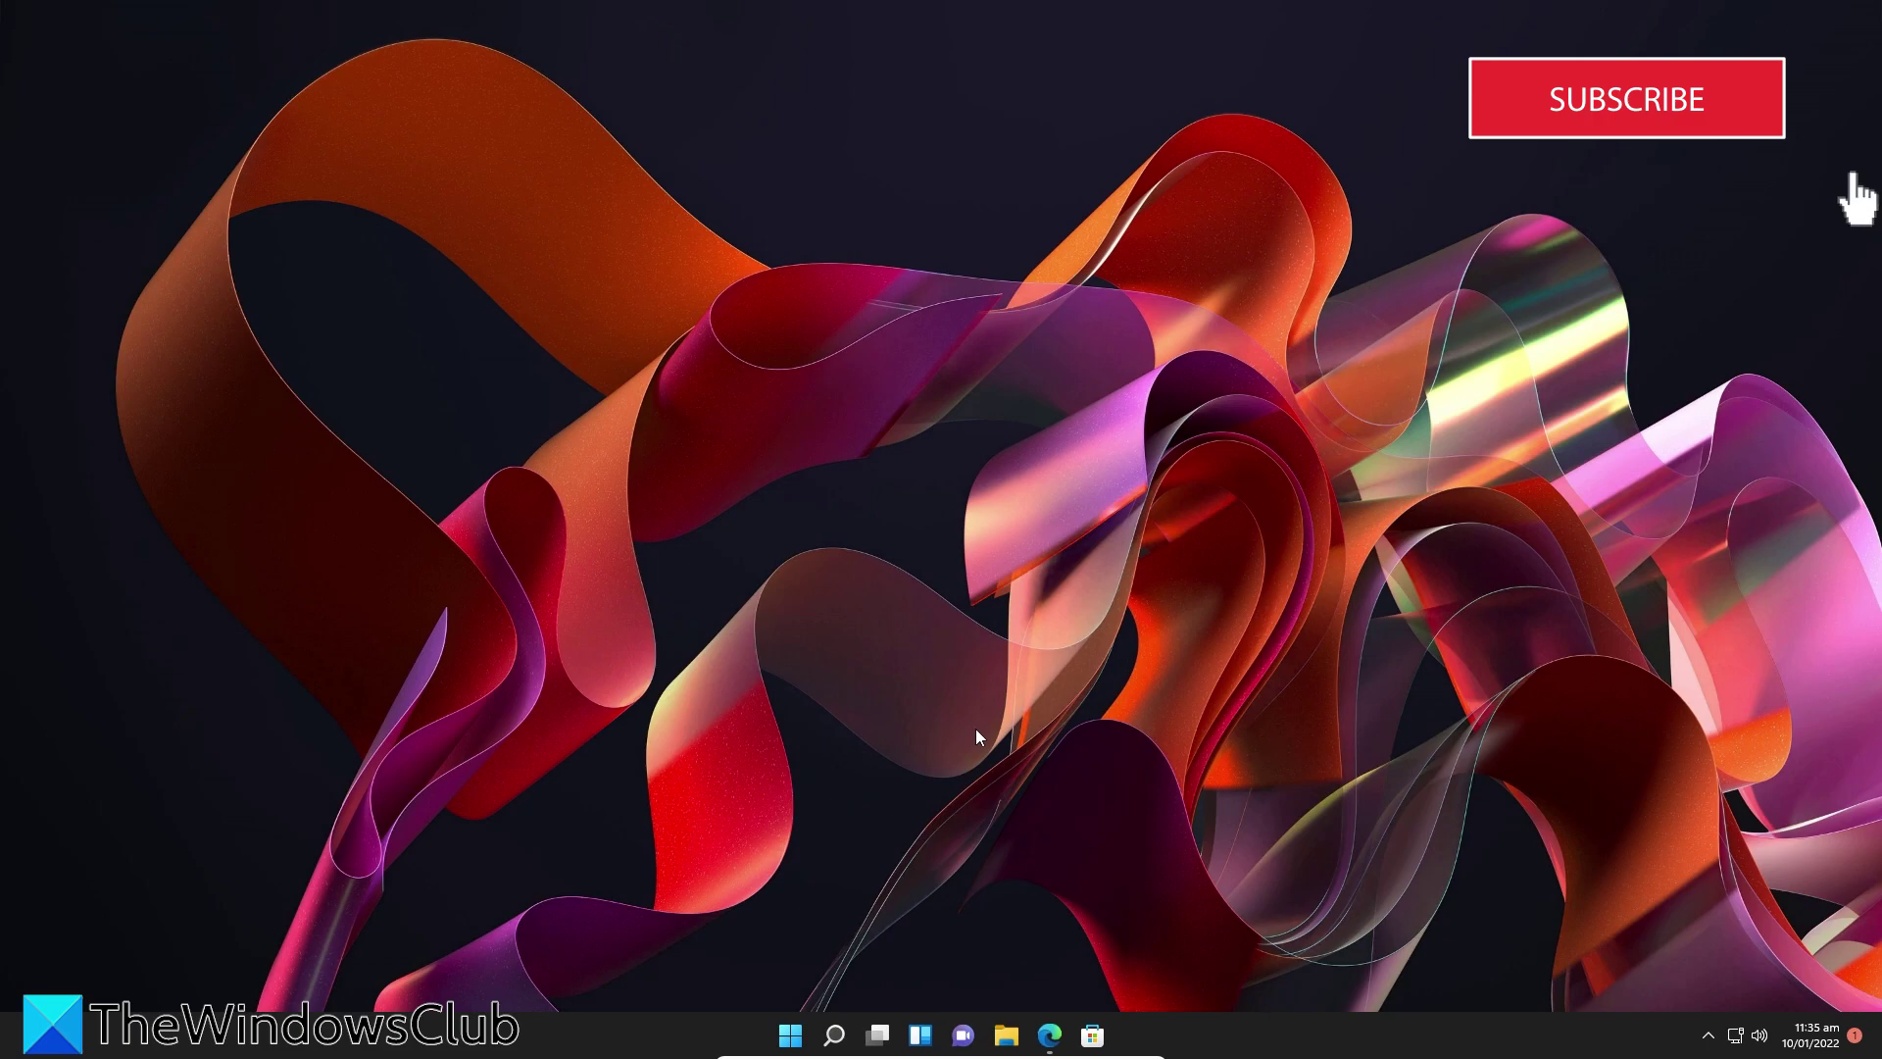
Relaunch Settings from Start and go to Apps > Apps & features.
left_click(790, 1035)
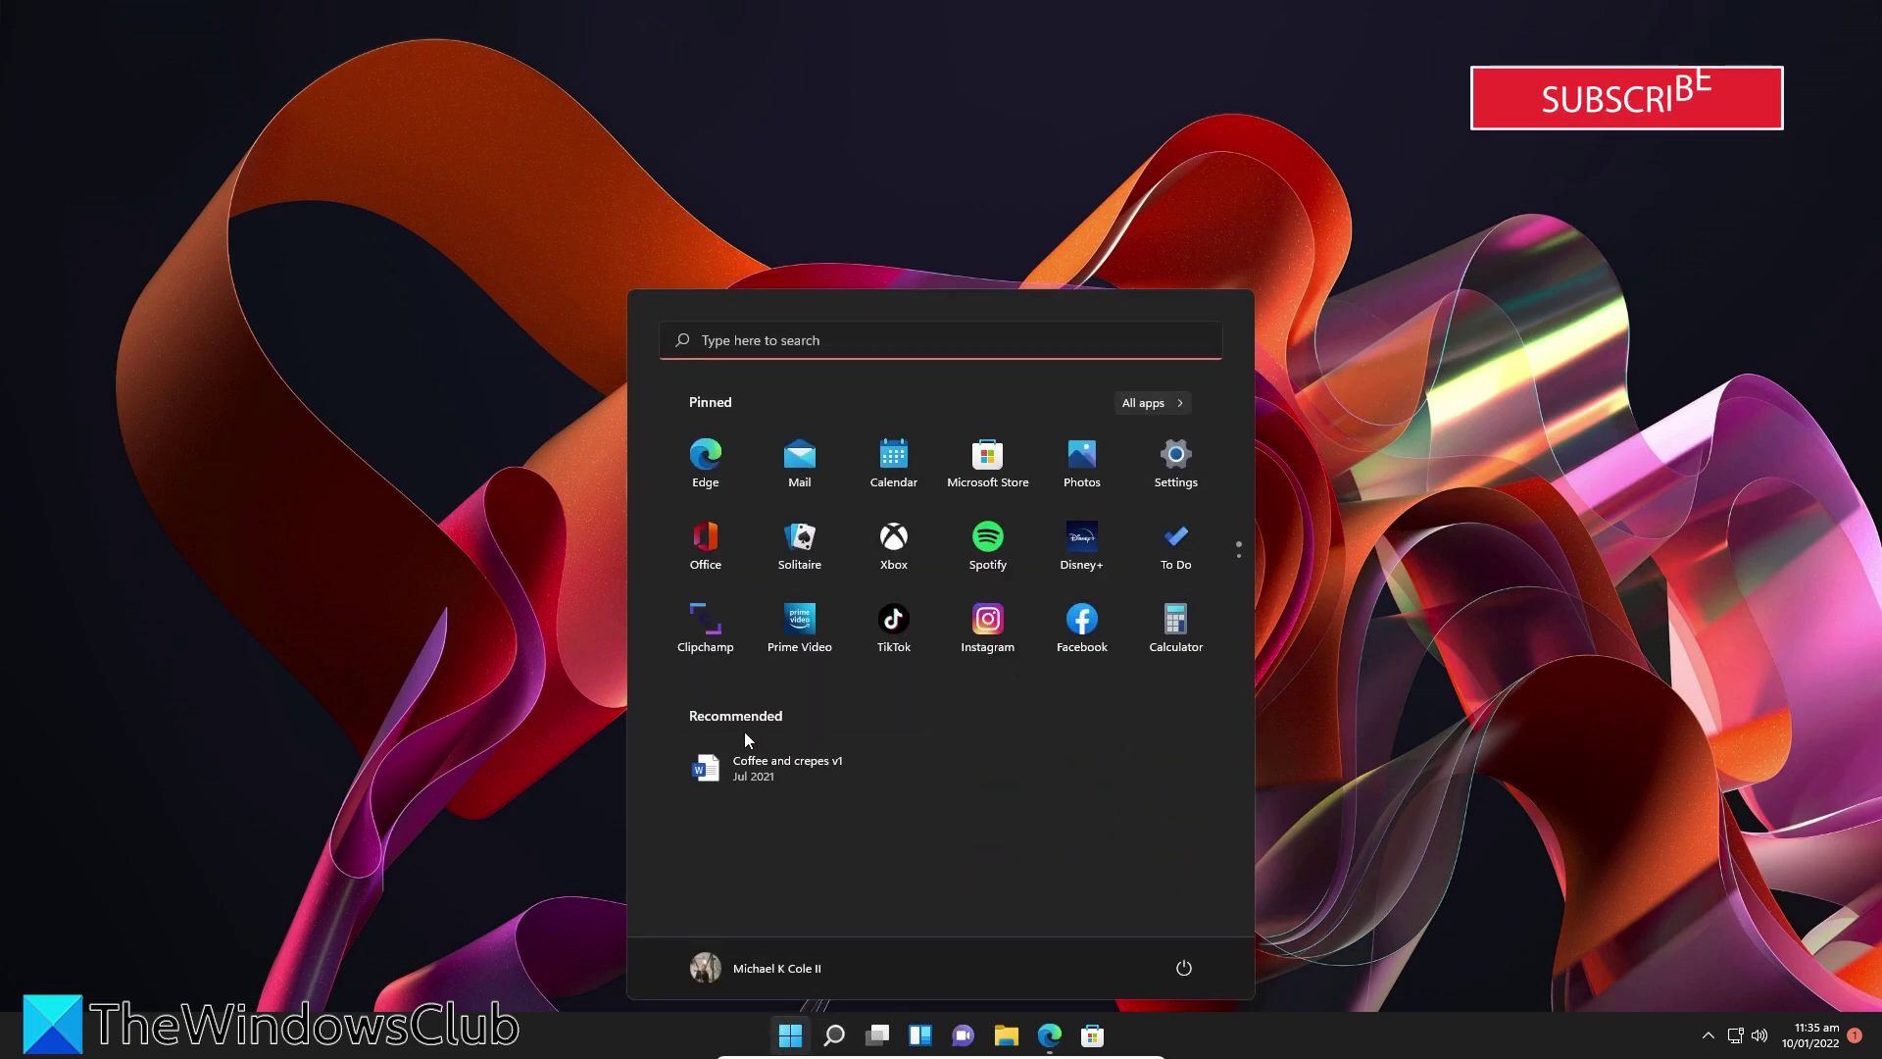
left_click(1176, 486)
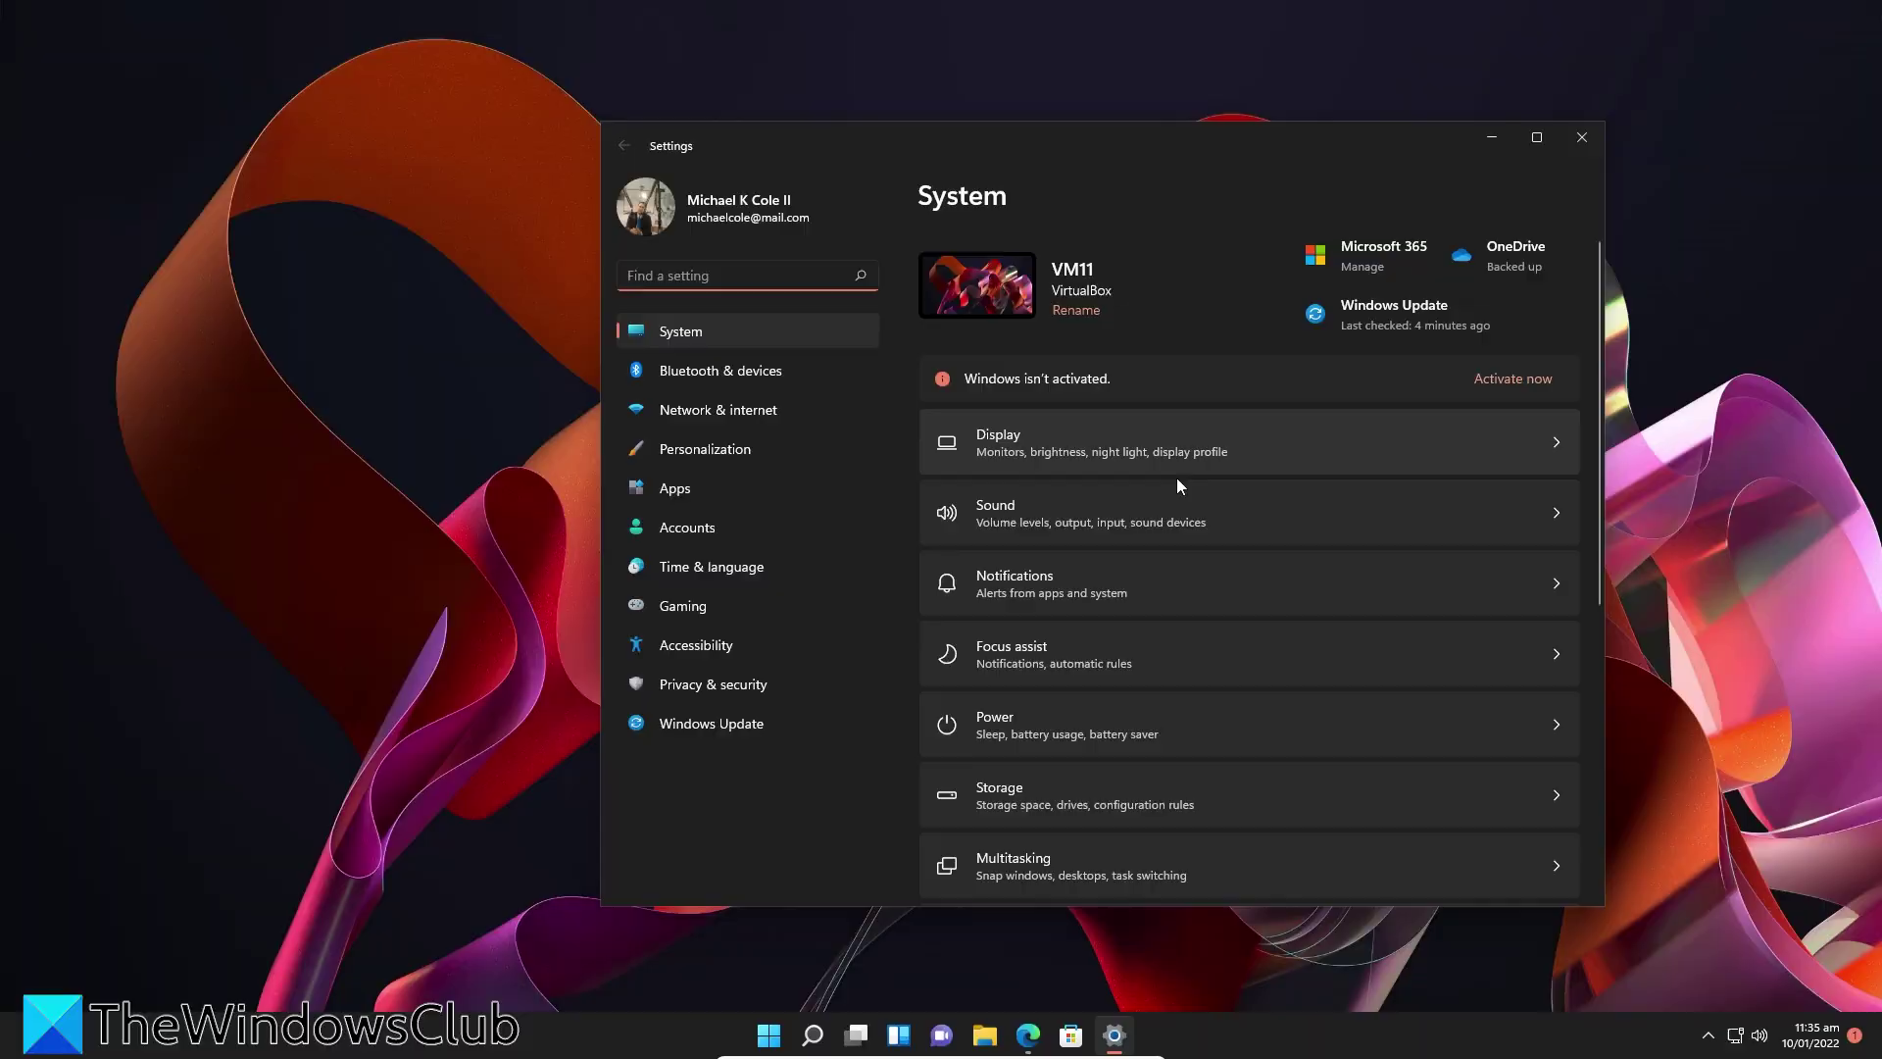
left_click(781, 493)
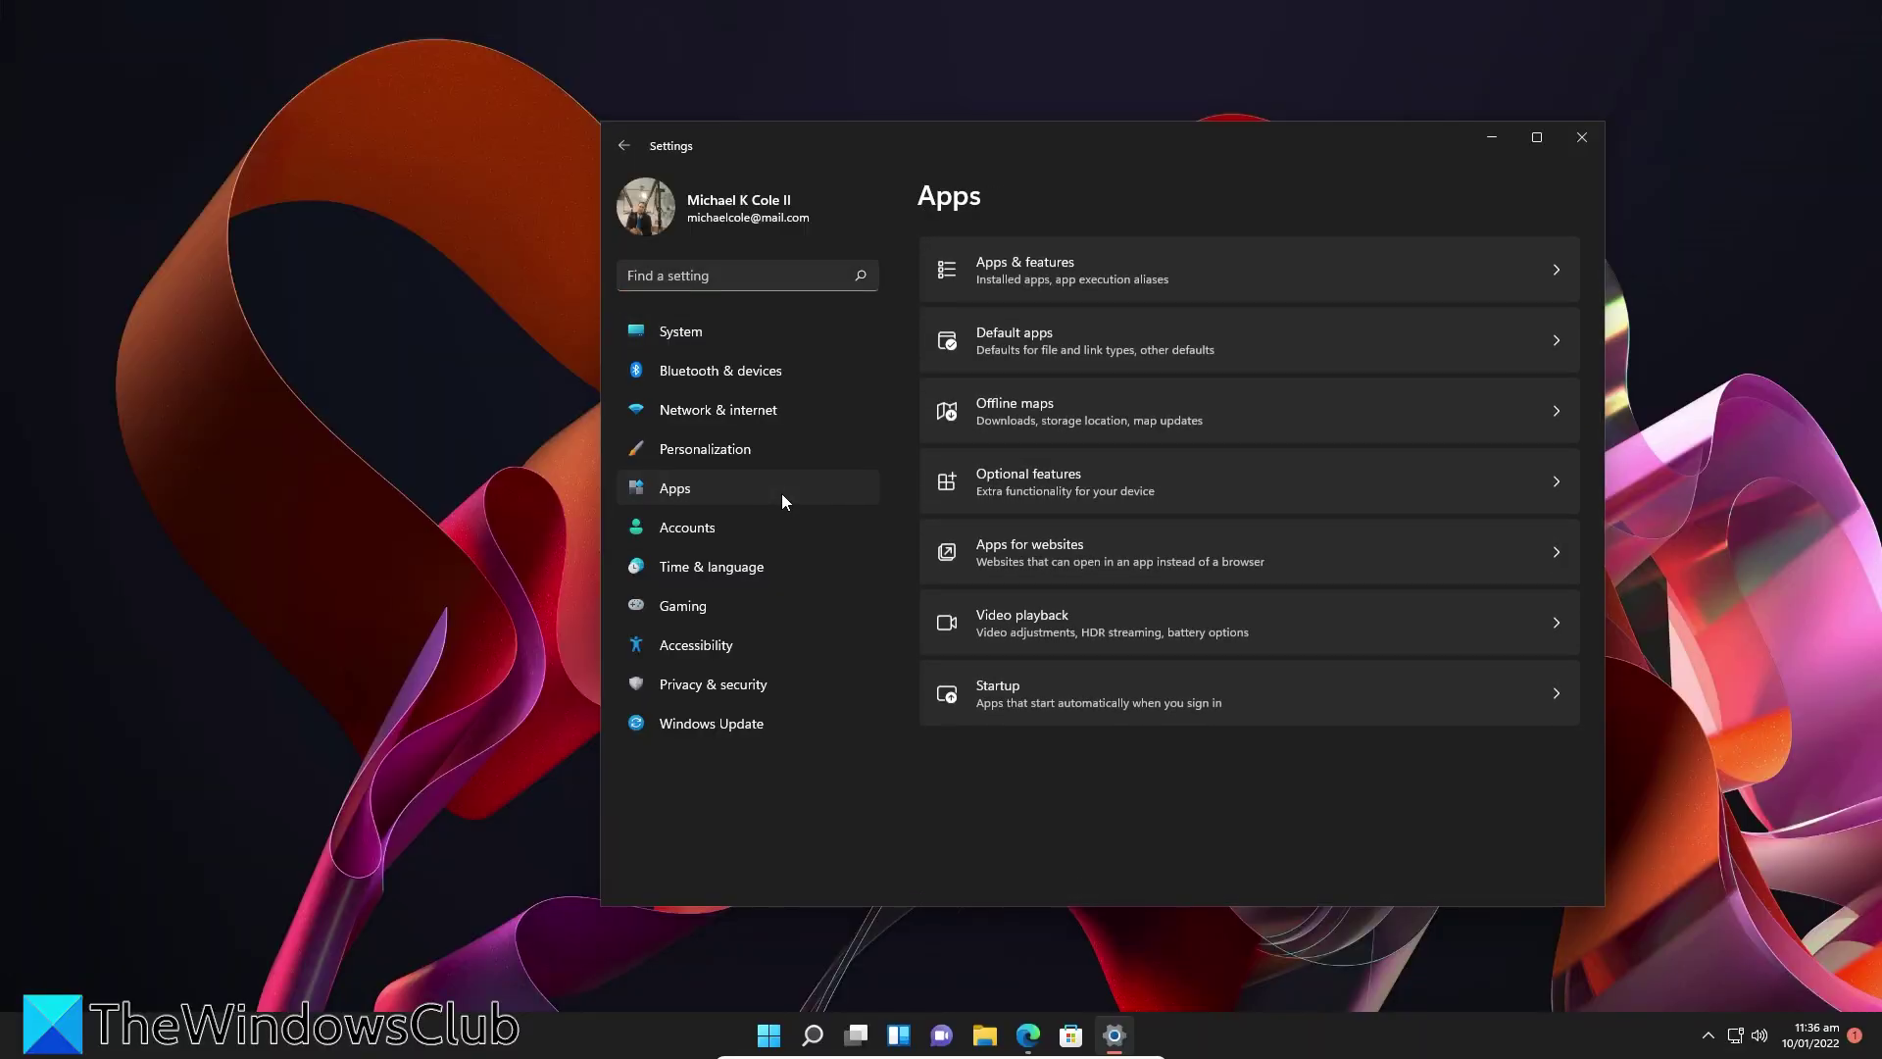
left_click(1560, 272)
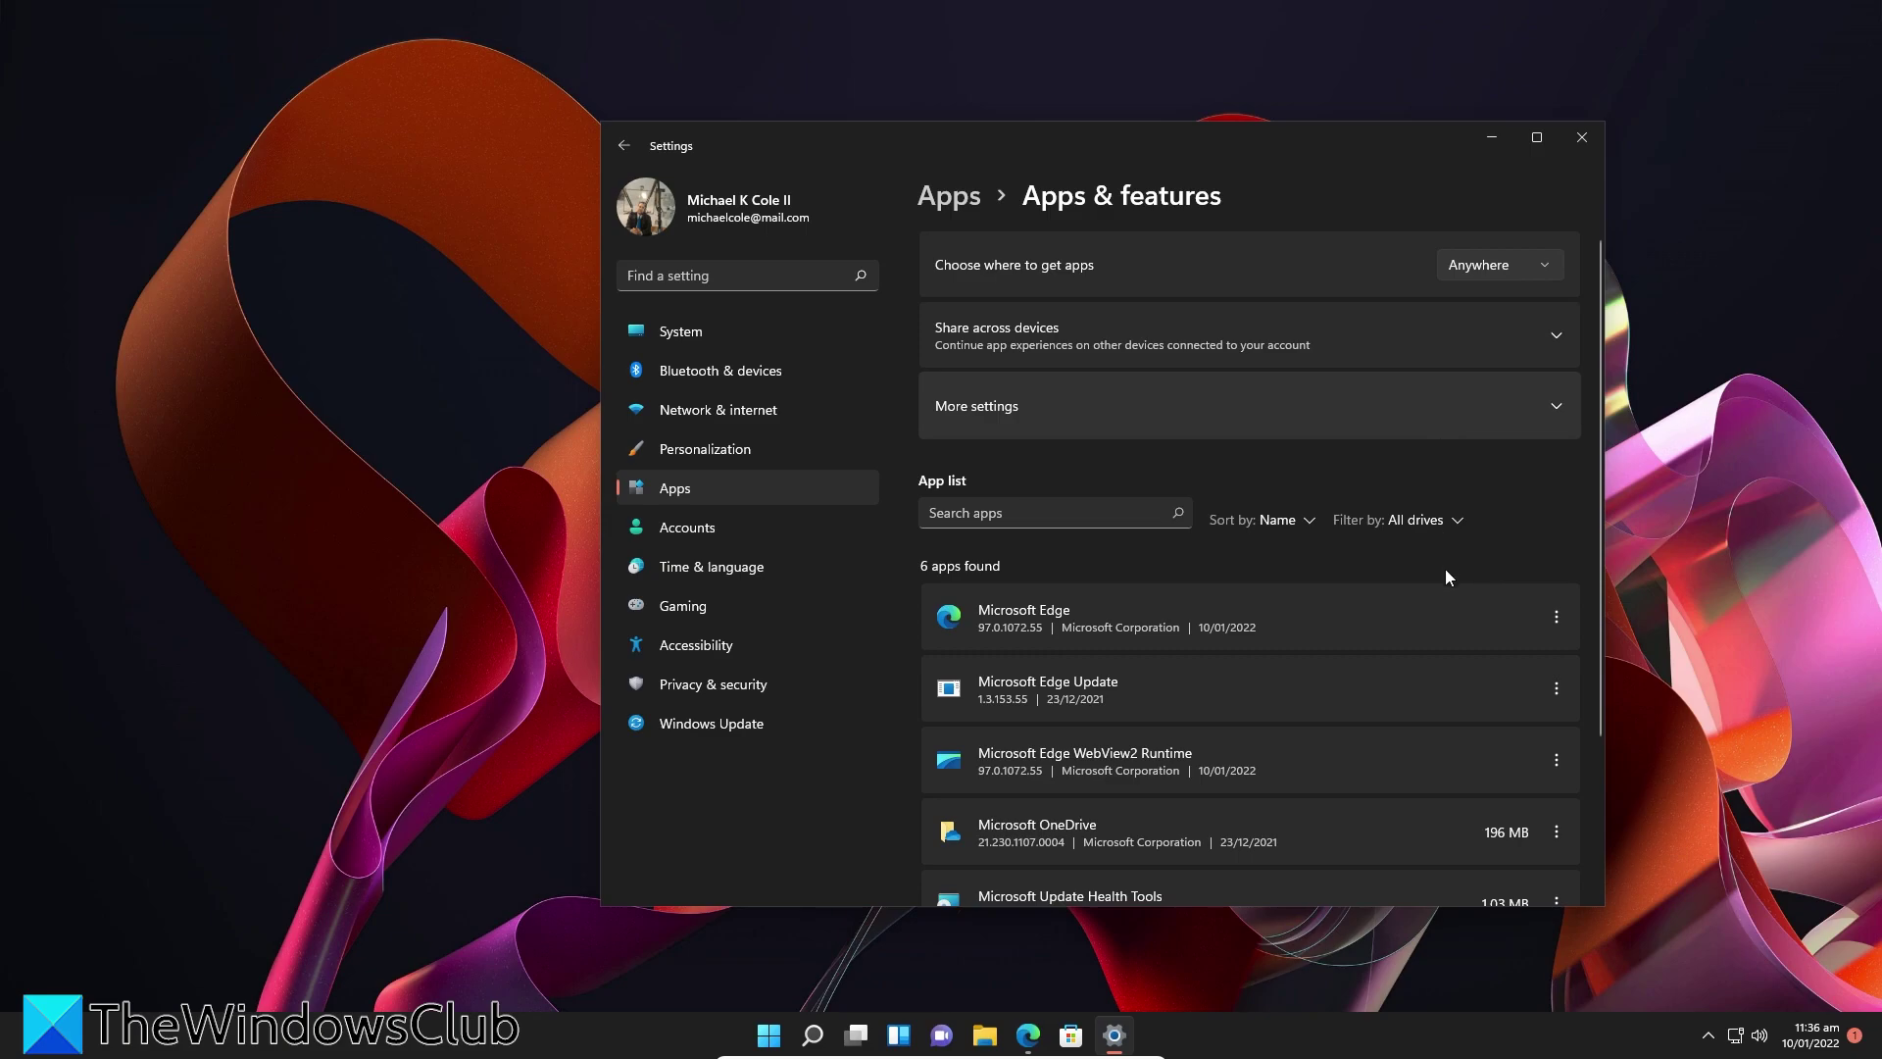
scroll(1597, 441, "down", 5)
scroll(1584, 524, "down", 3)
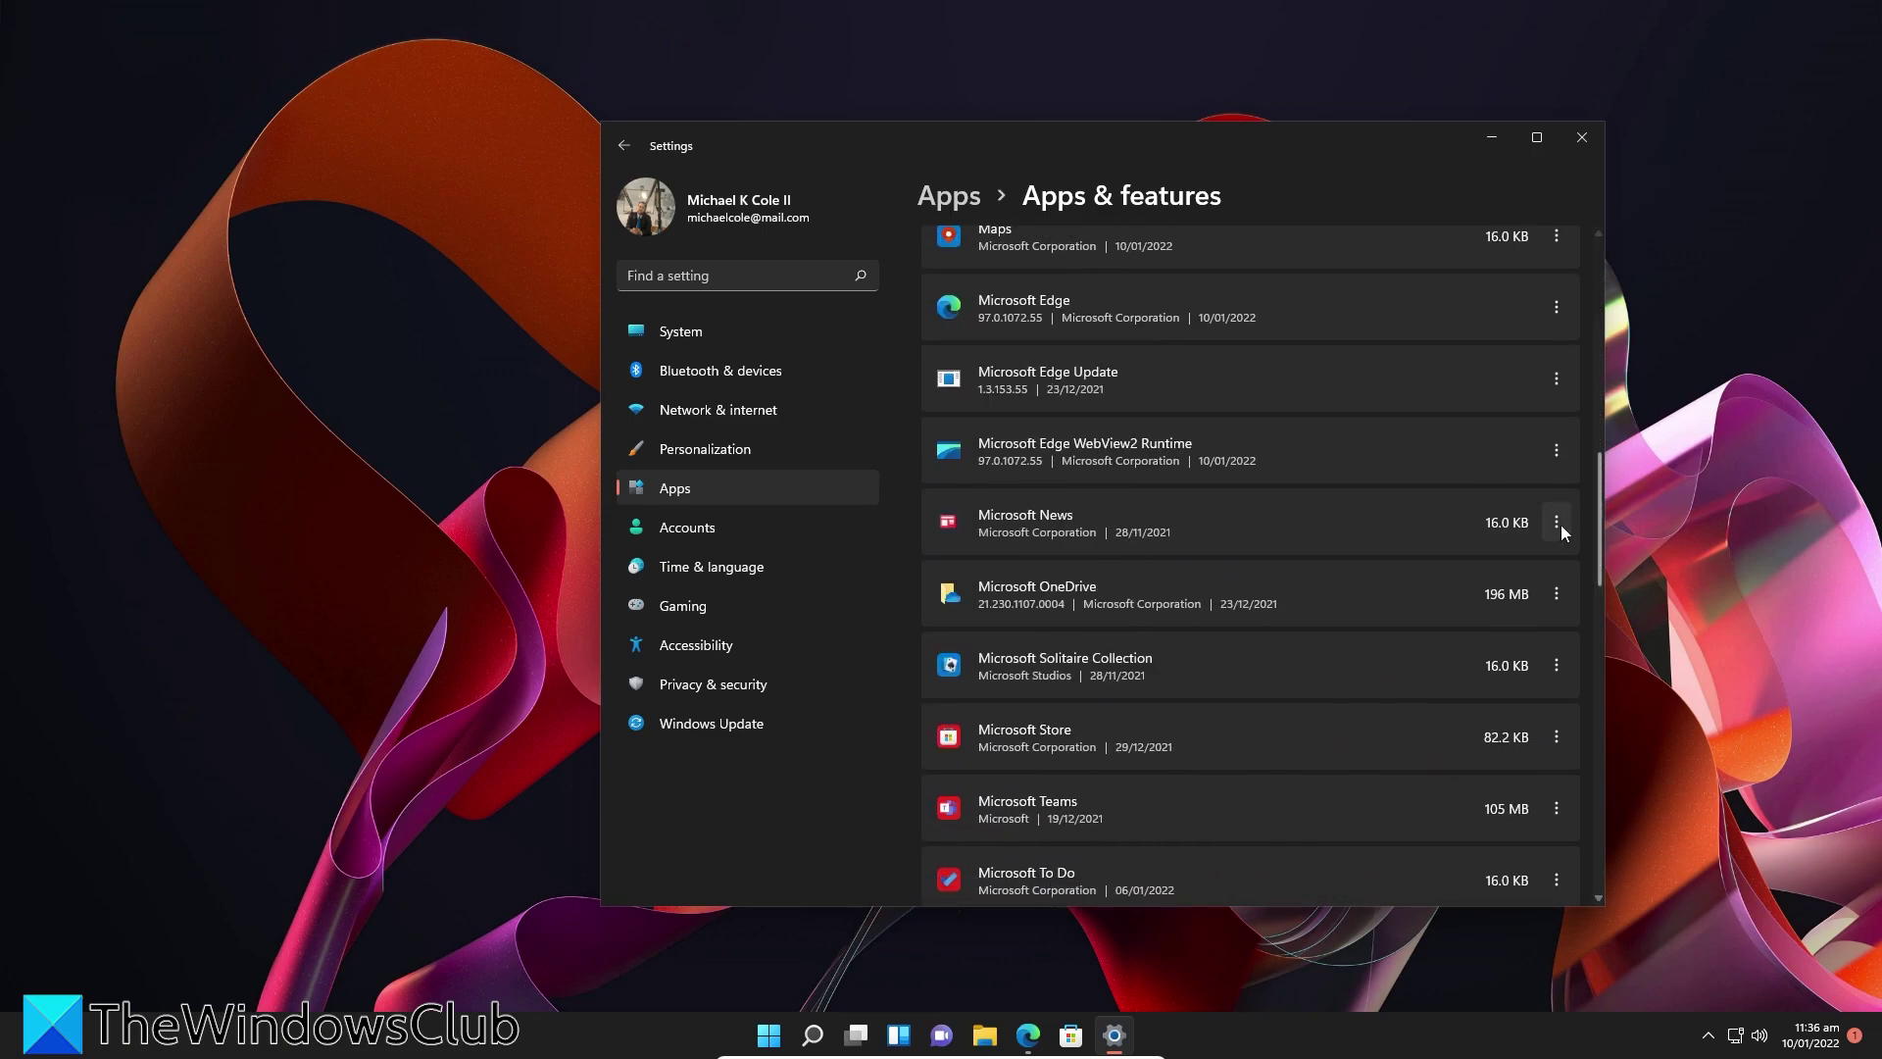
Open Microsoft News's Advanced options and expand its Background apps permissions dropdown.
left_click(1561, 525)
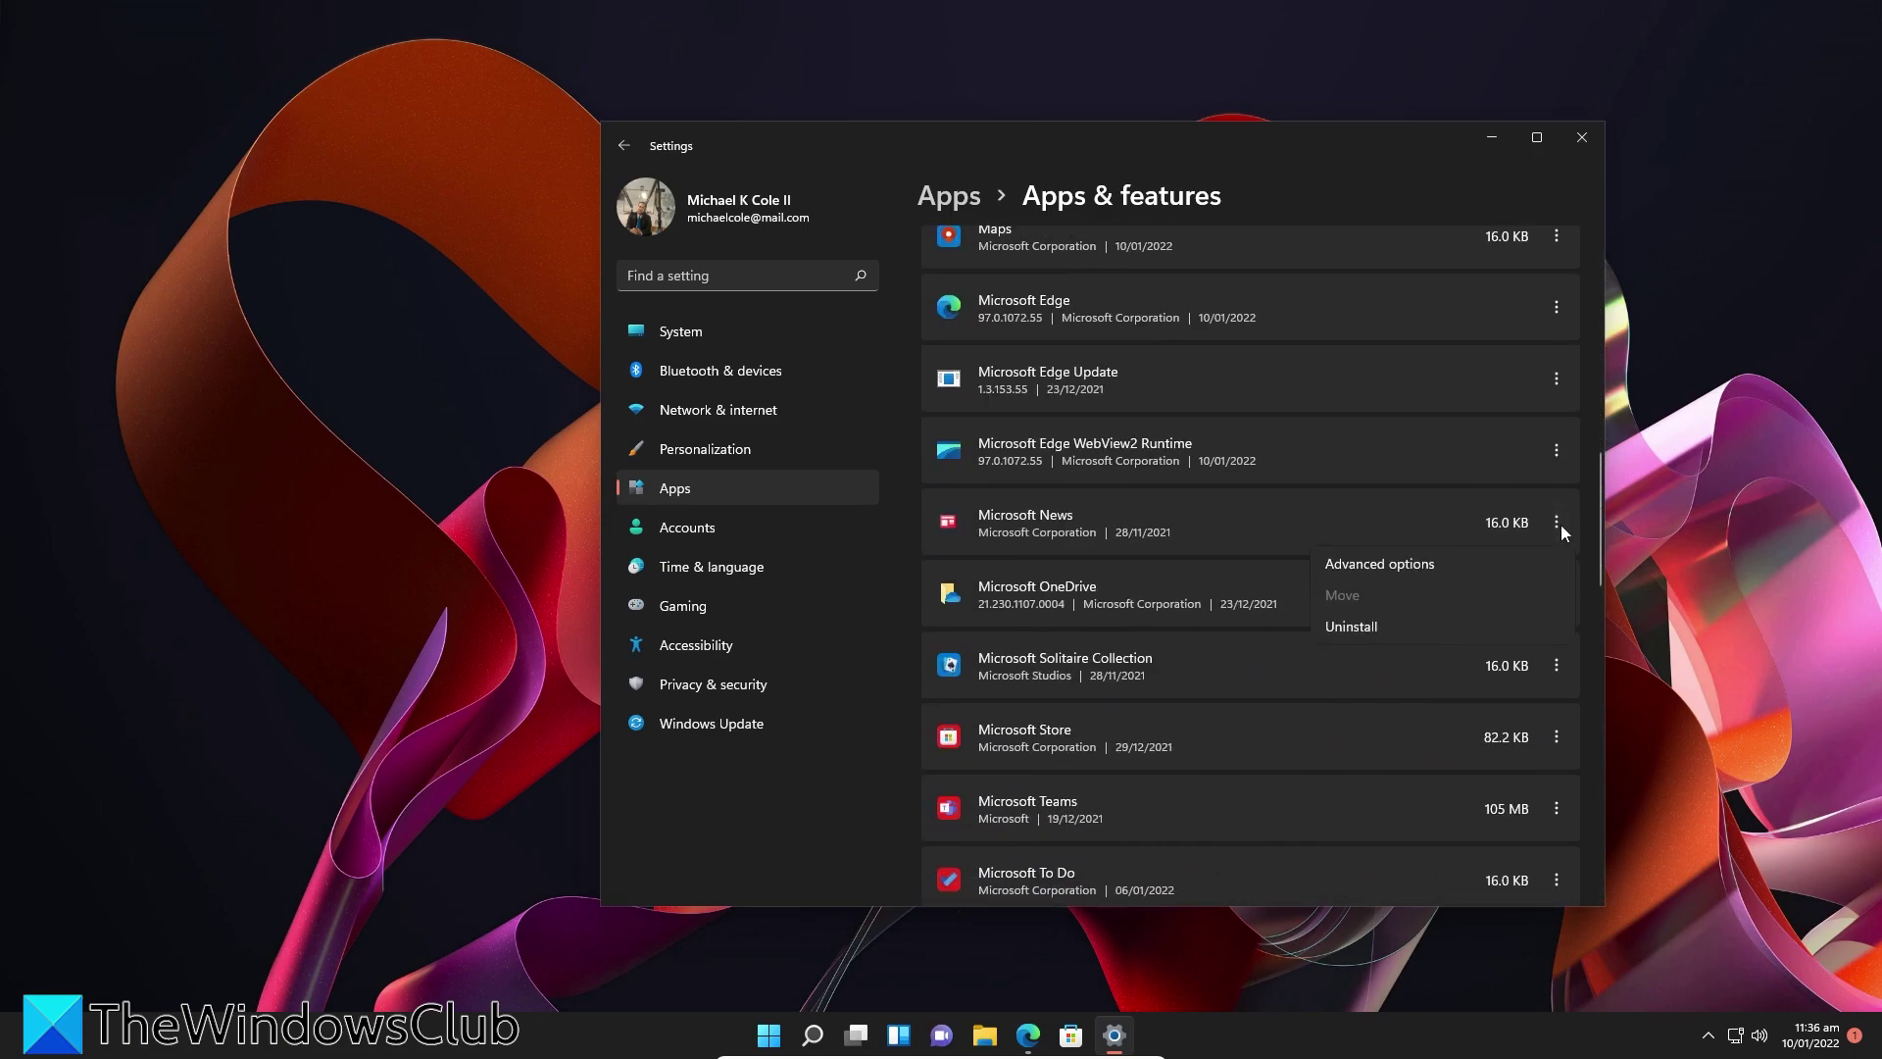
left_click(1458, 564)
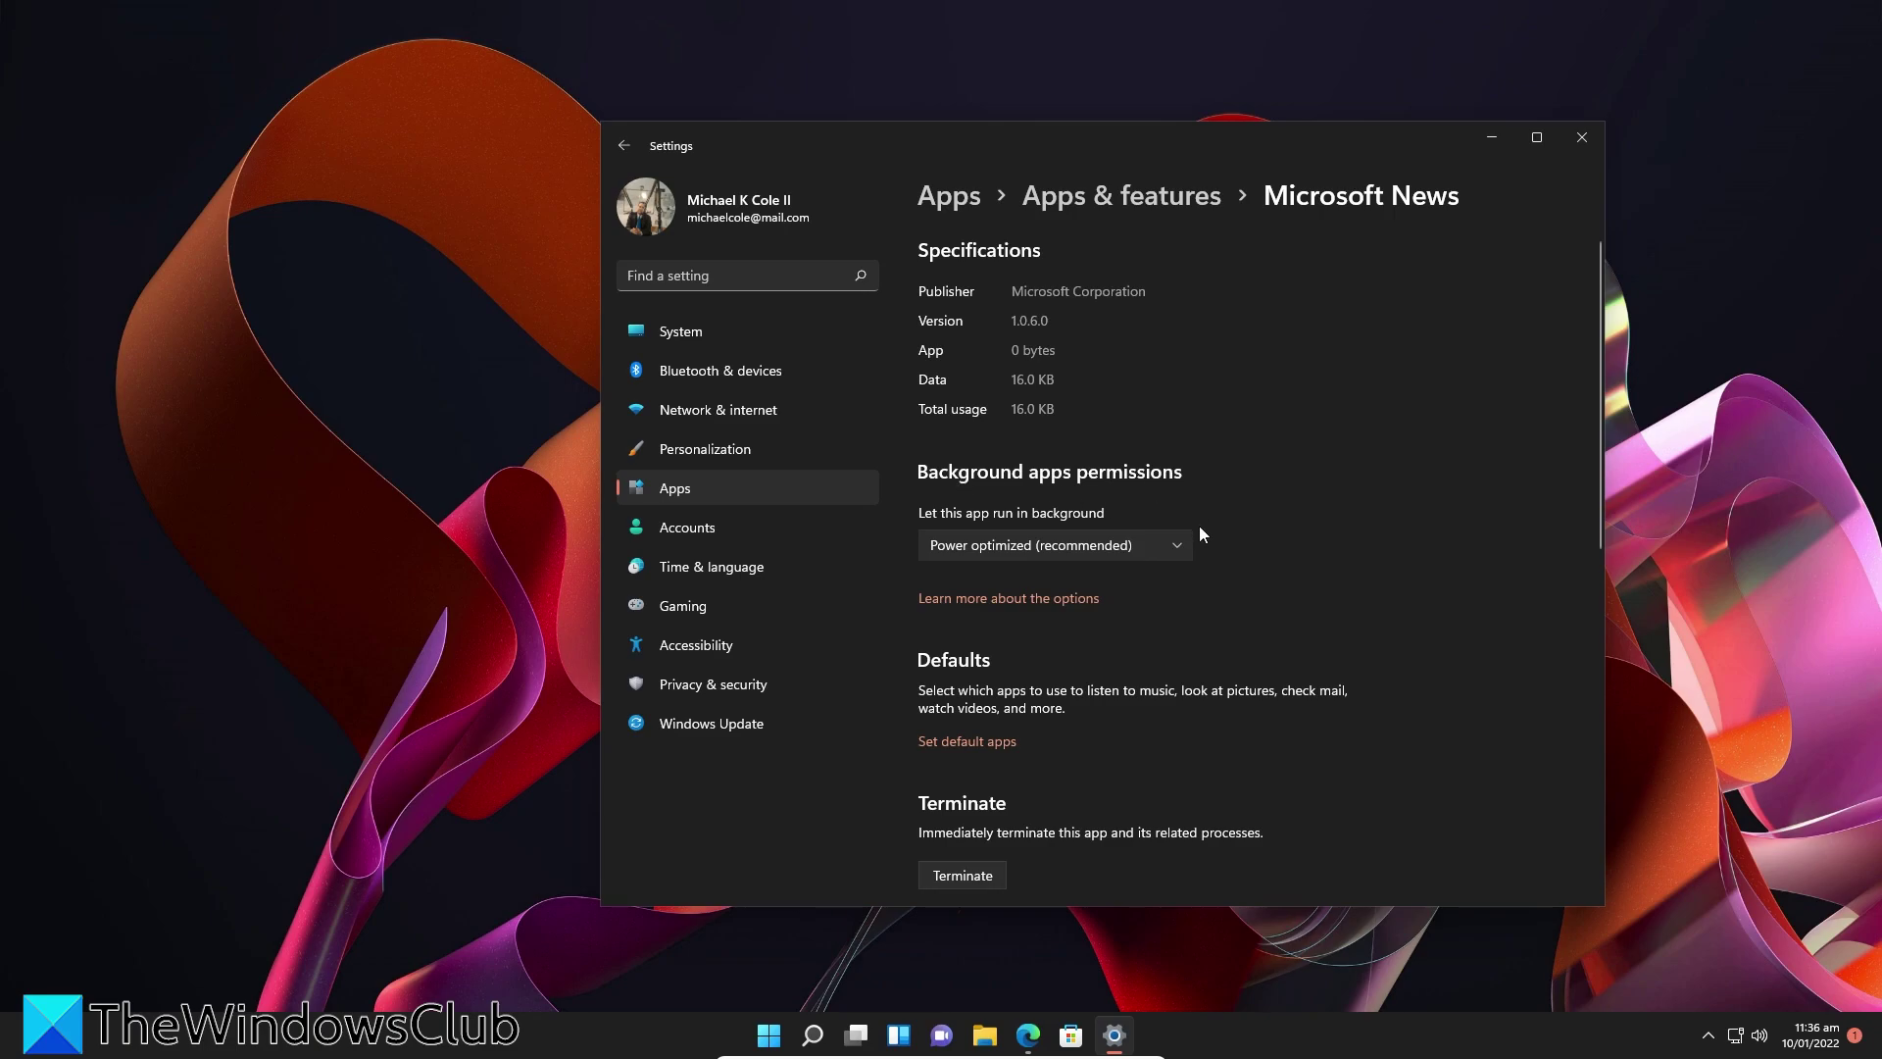
left_click(1173, 544)
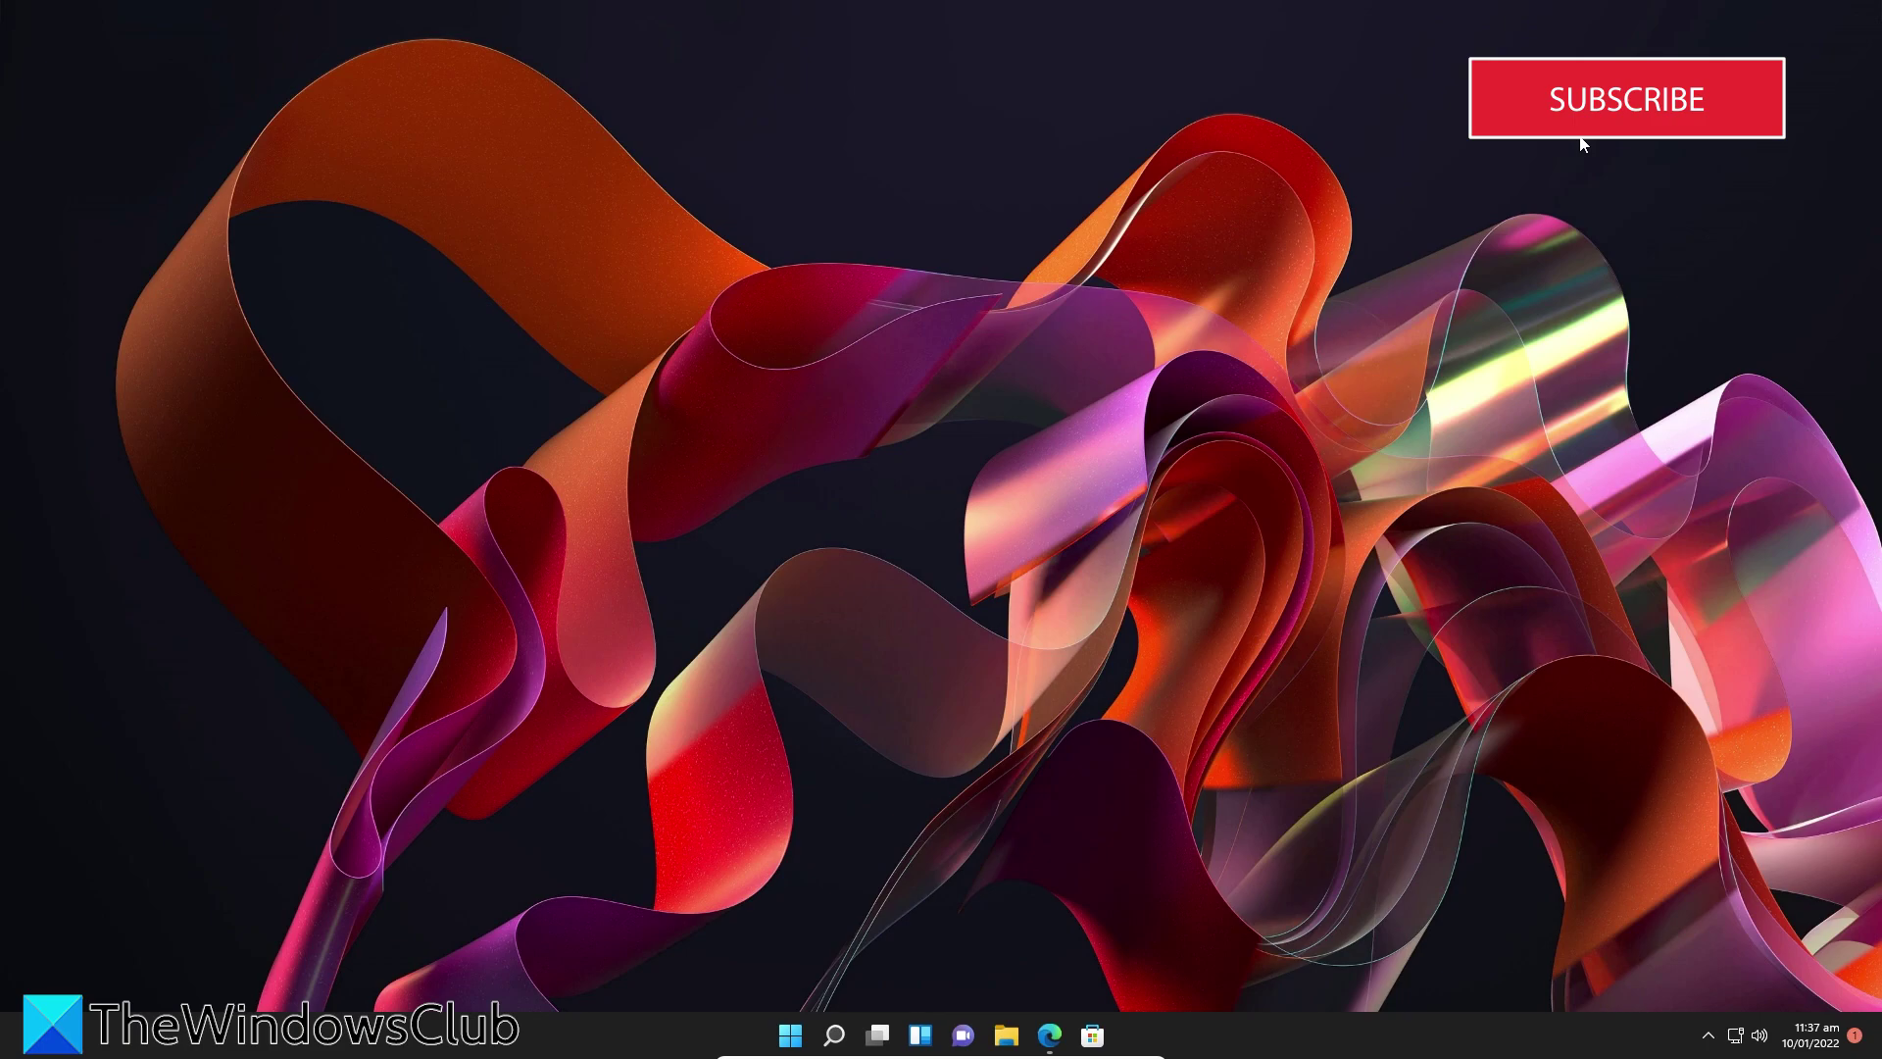
Relaunch Settings from Start and go to Accounts > Sign-in options.
left_click(791, 1034)
left_click(1175, 470)
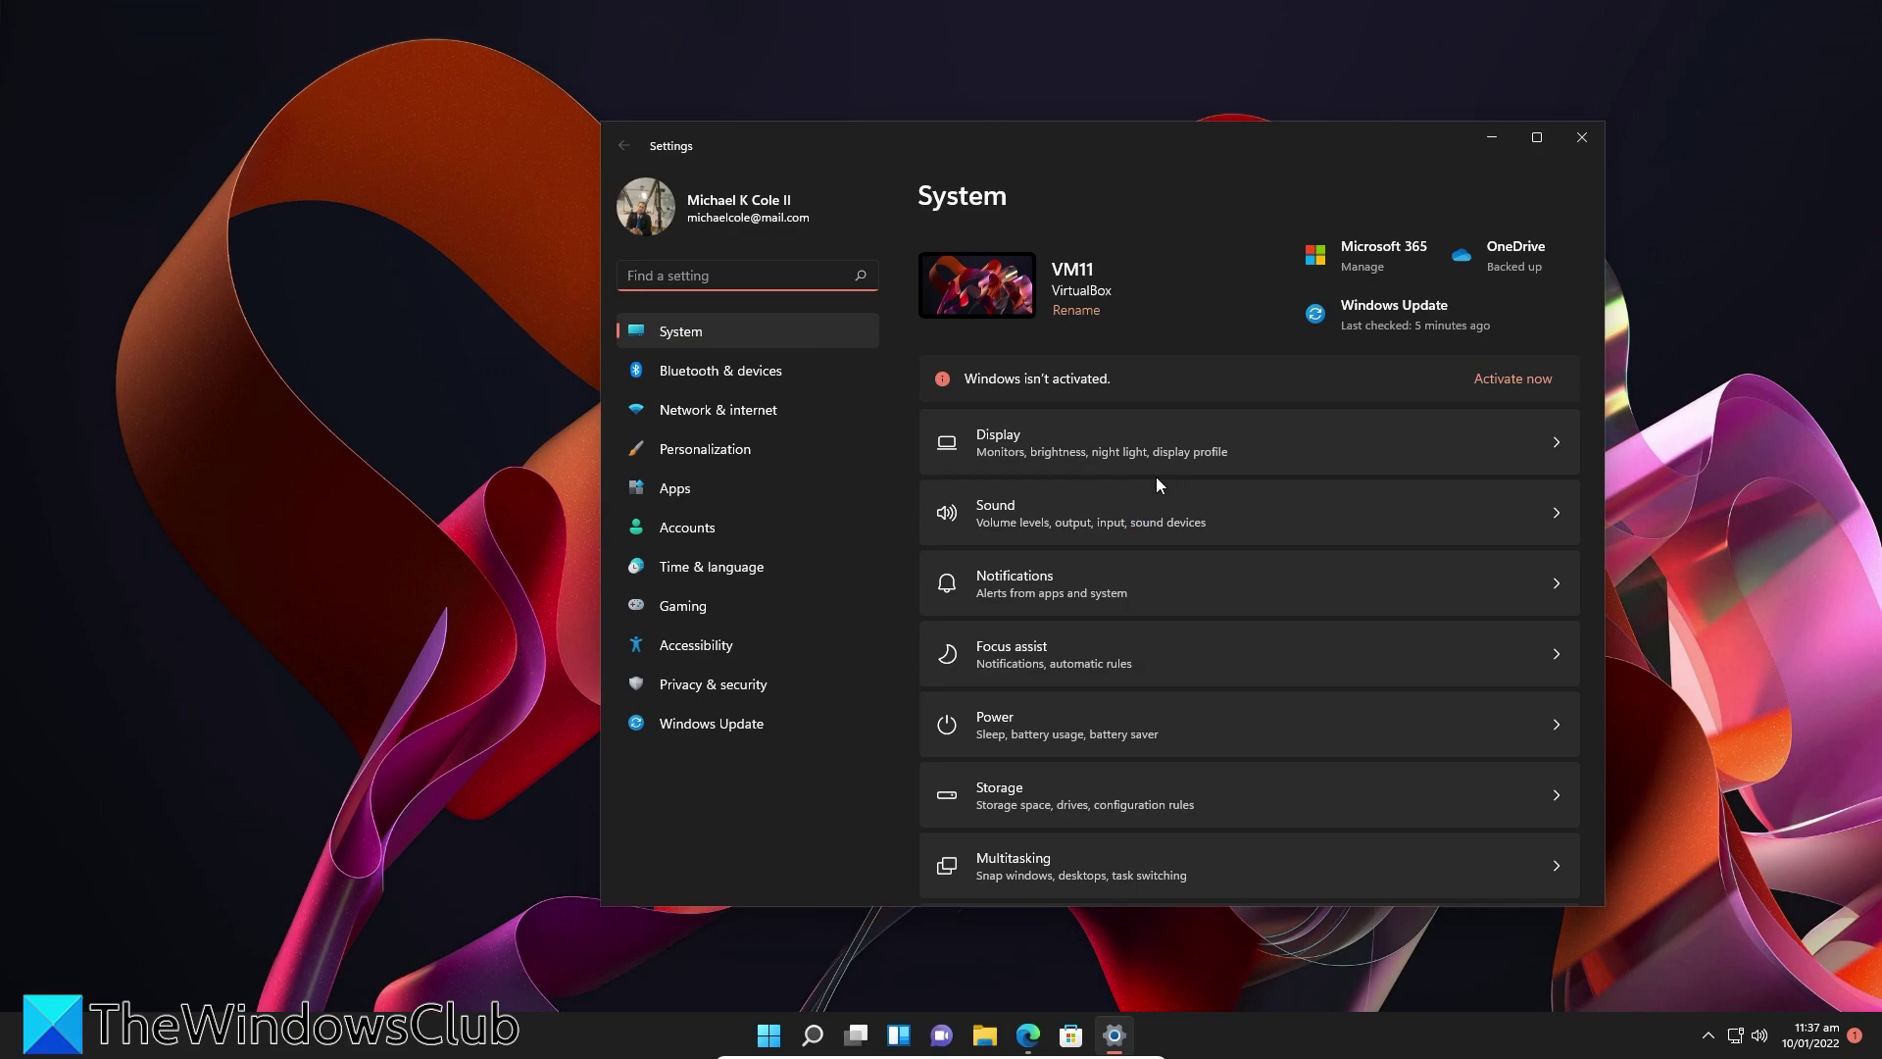
left_click(762, 534)
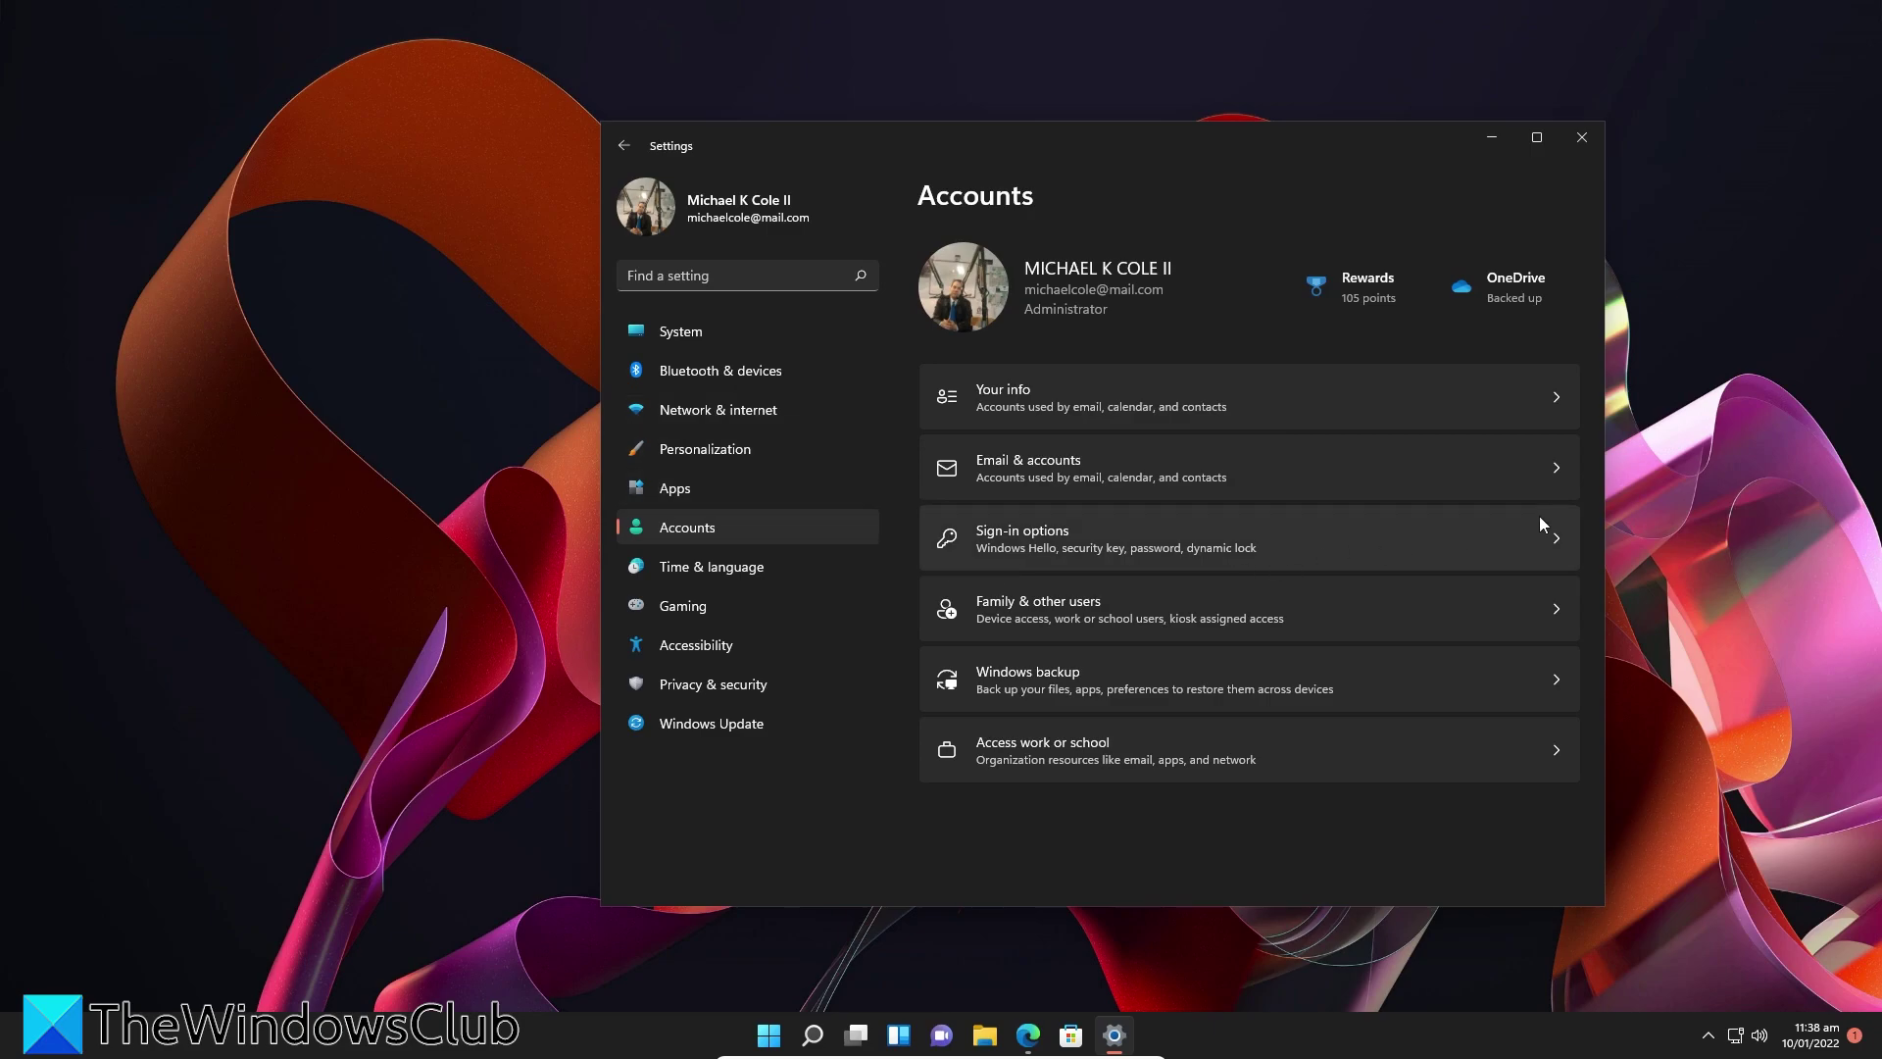
left_click(1559, 538)
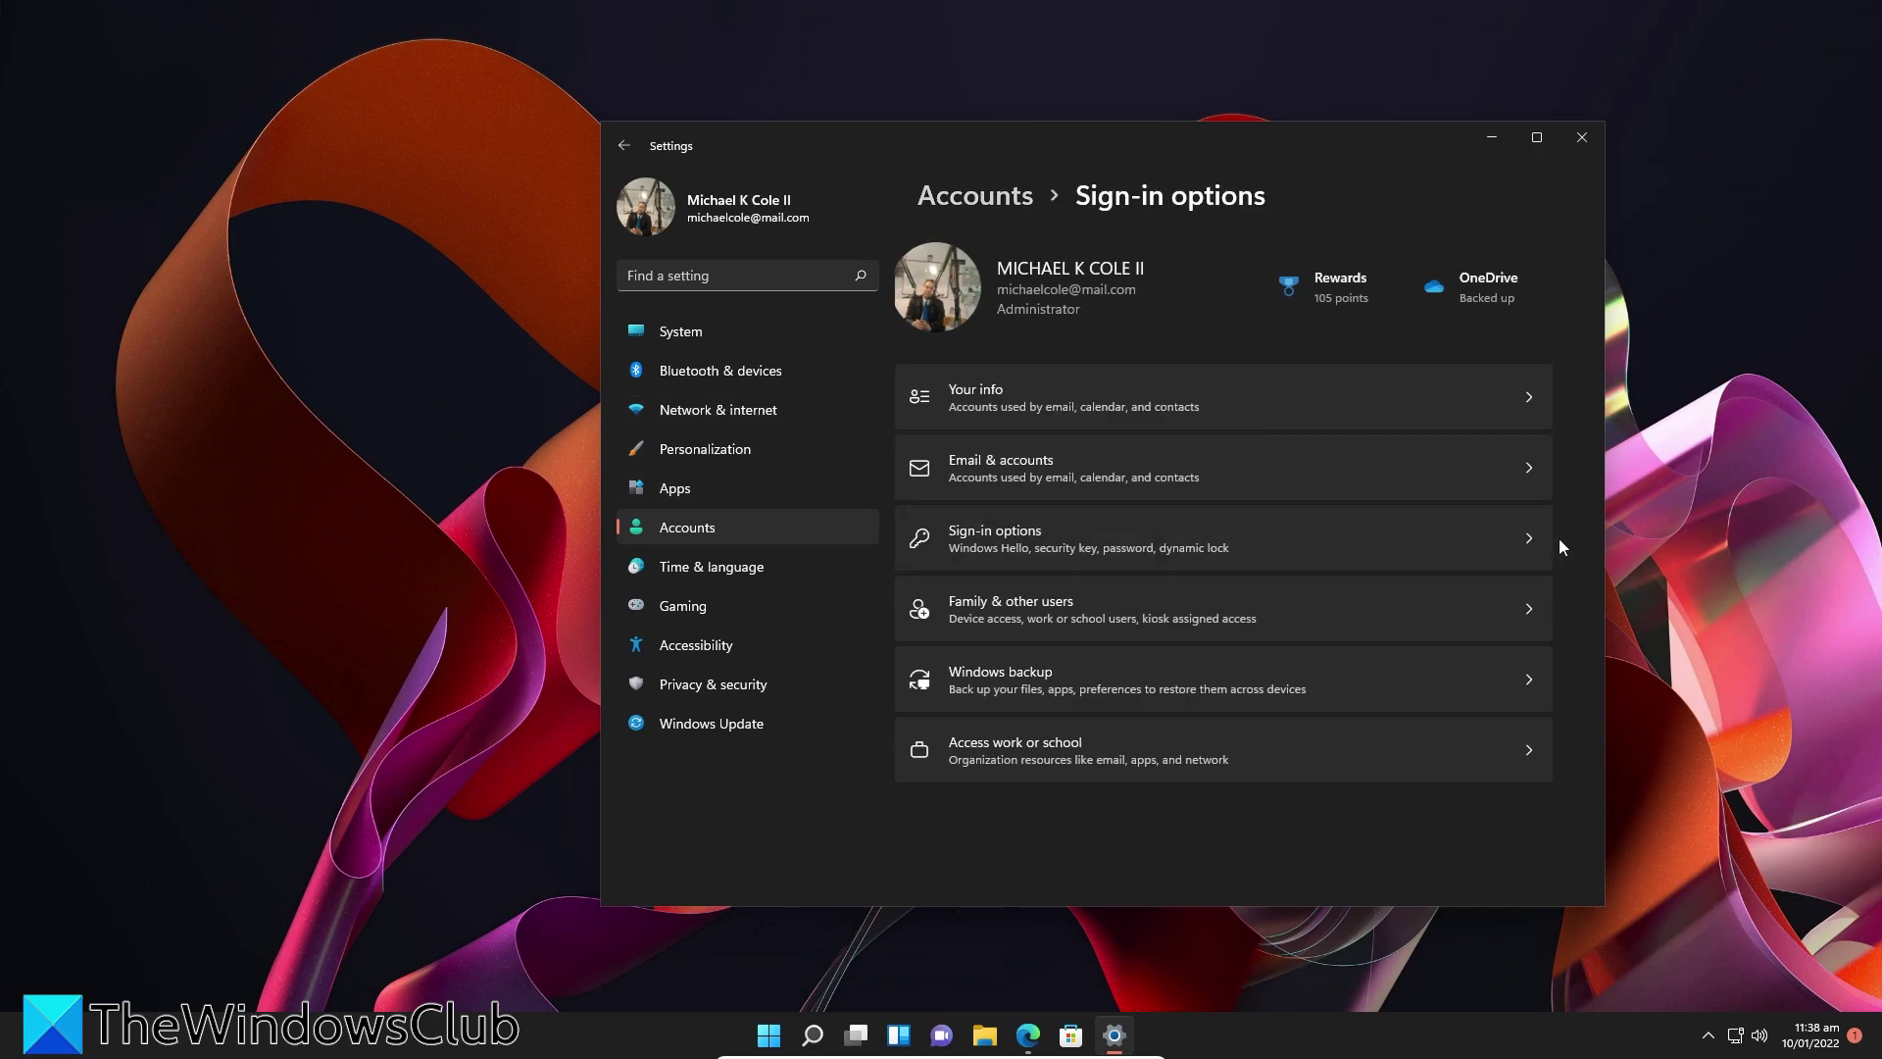
scroll(1278, 471, "down", 3)
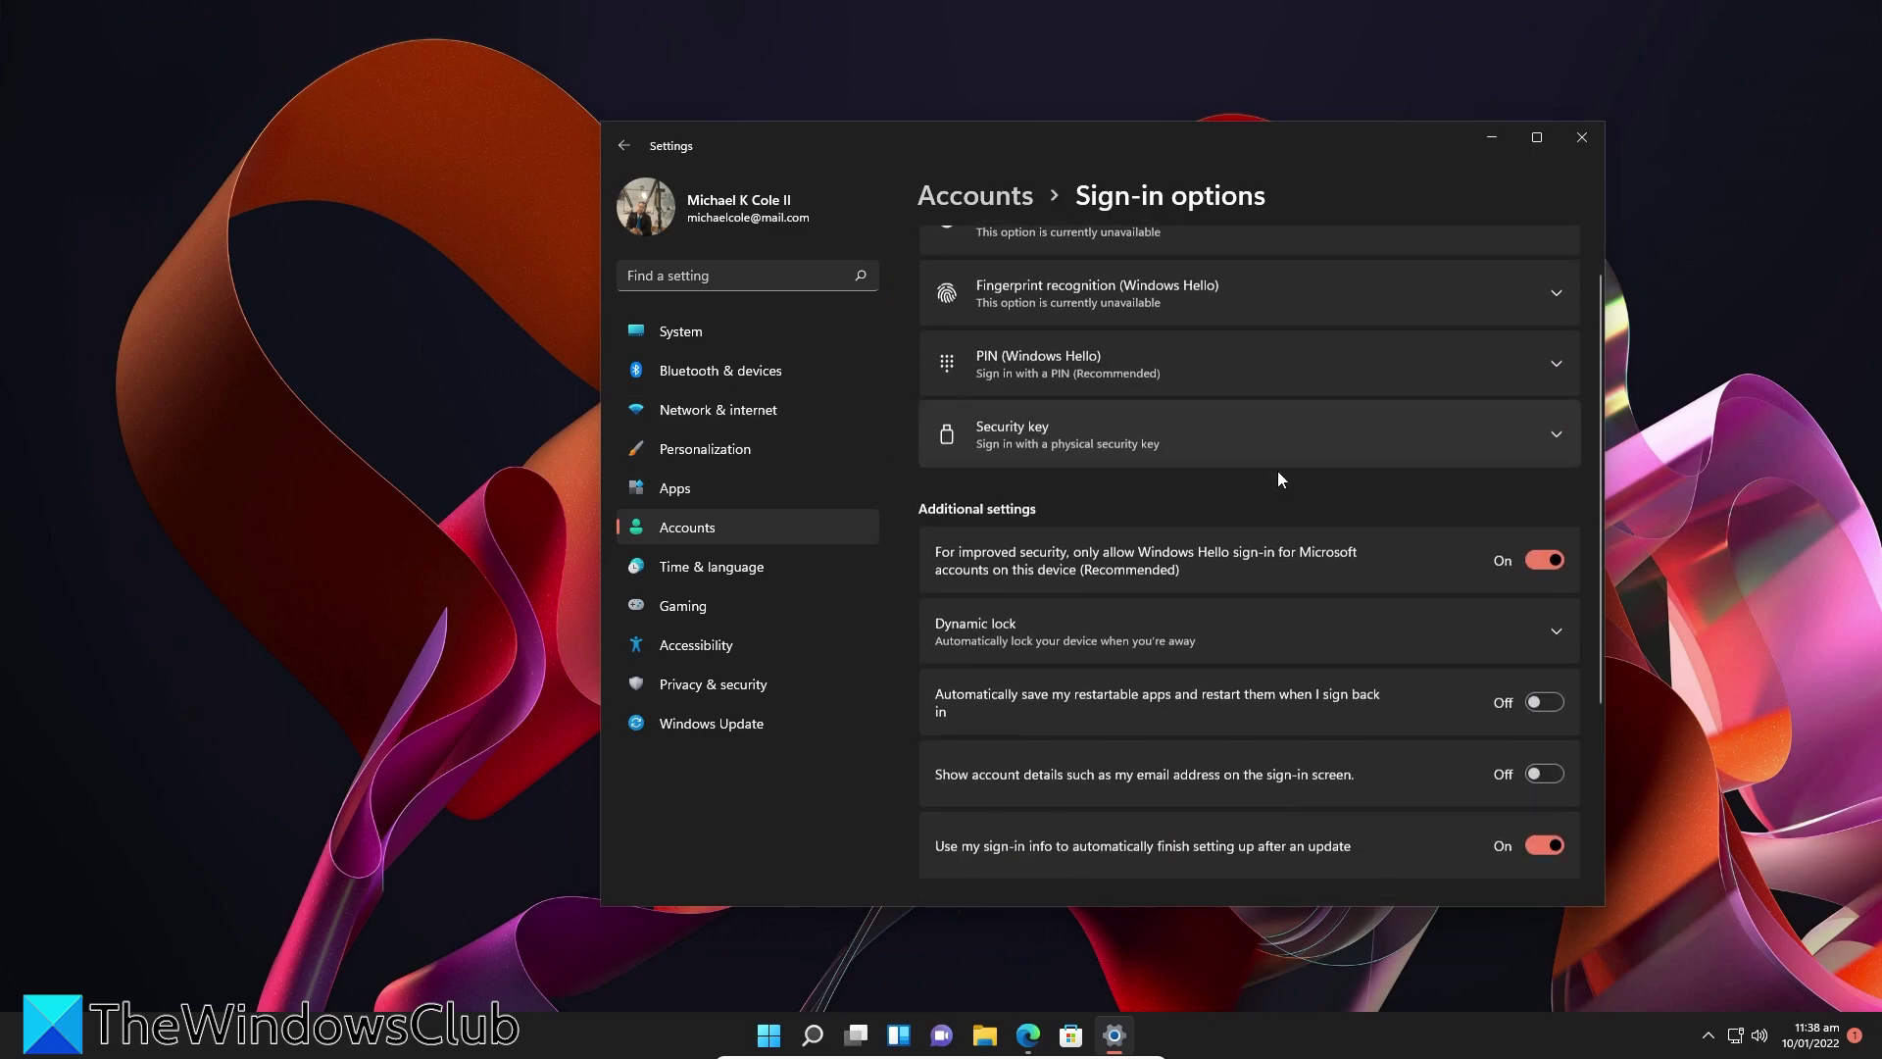
scroll(1103, 486, "down", 3)
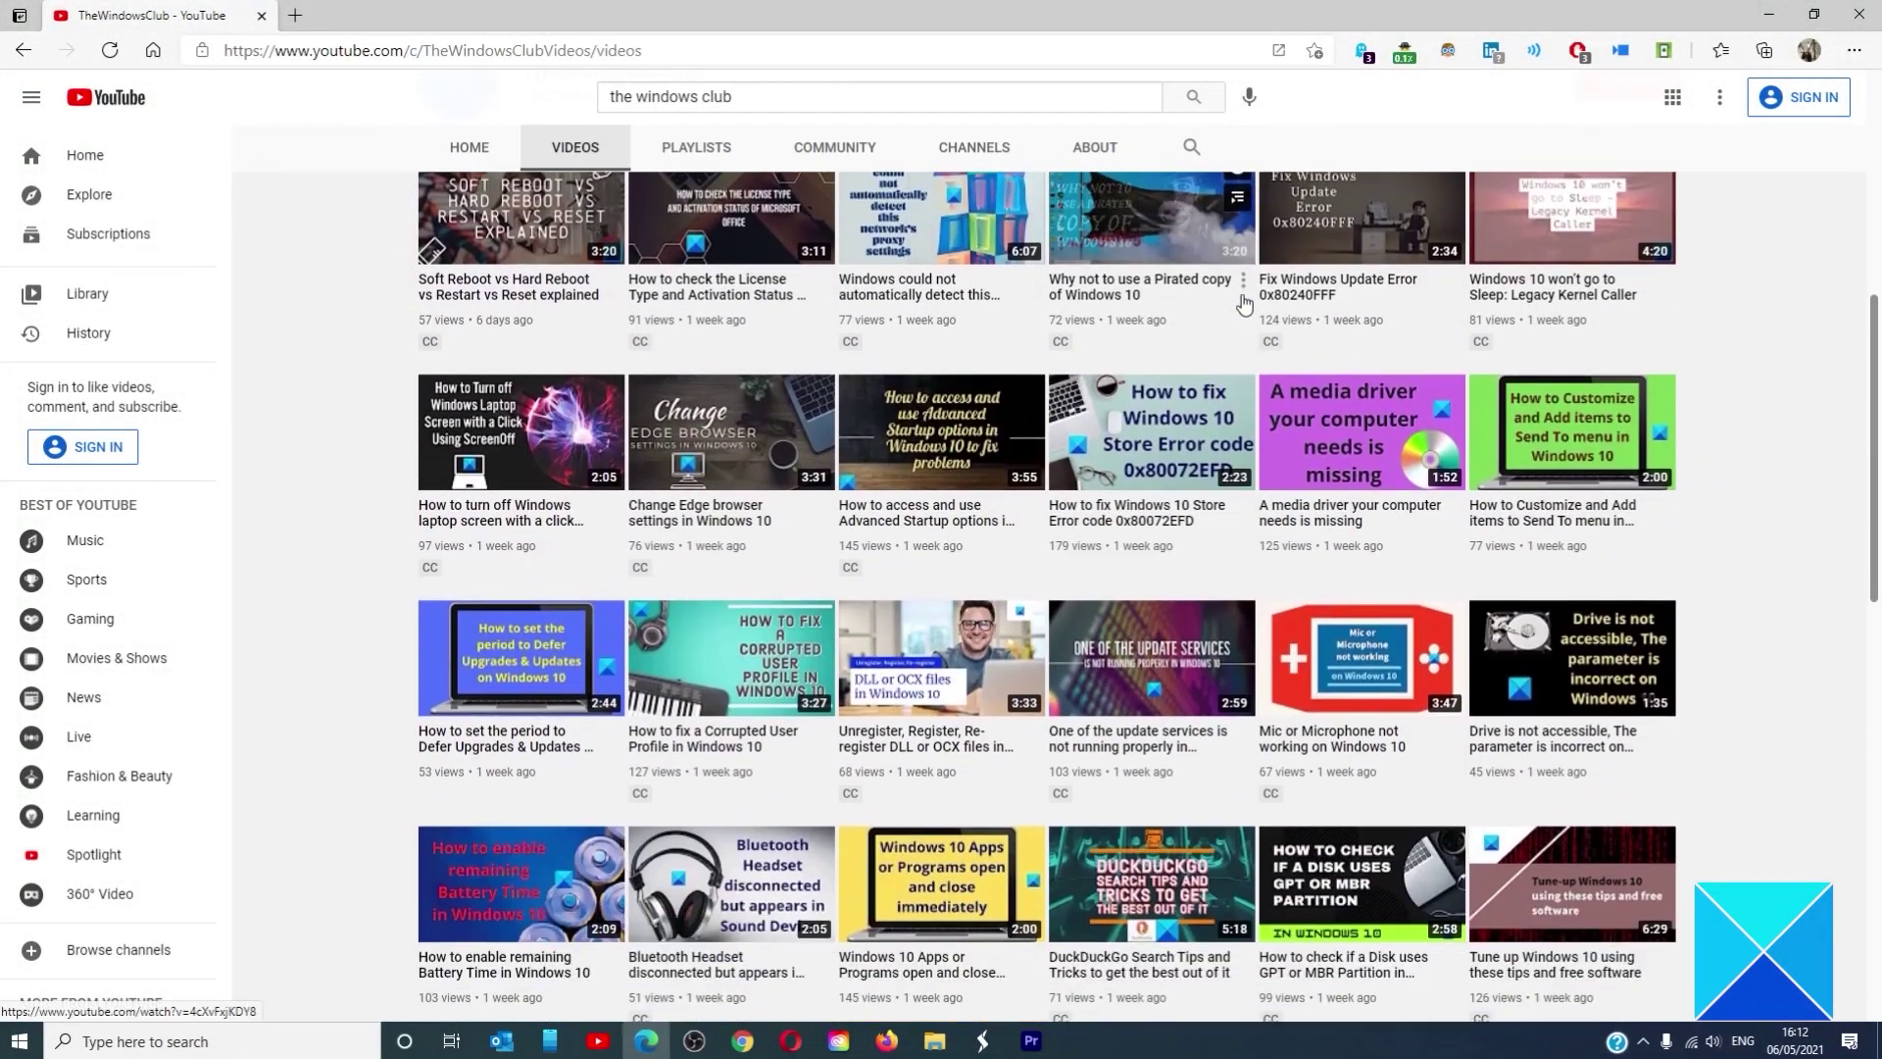
scroll(1242, 301, "down", 5)
scroll(1243, 302, "down", 4)
scroll(1243, 302, "down", 5)
scroll(1242, 301, "down", 3)
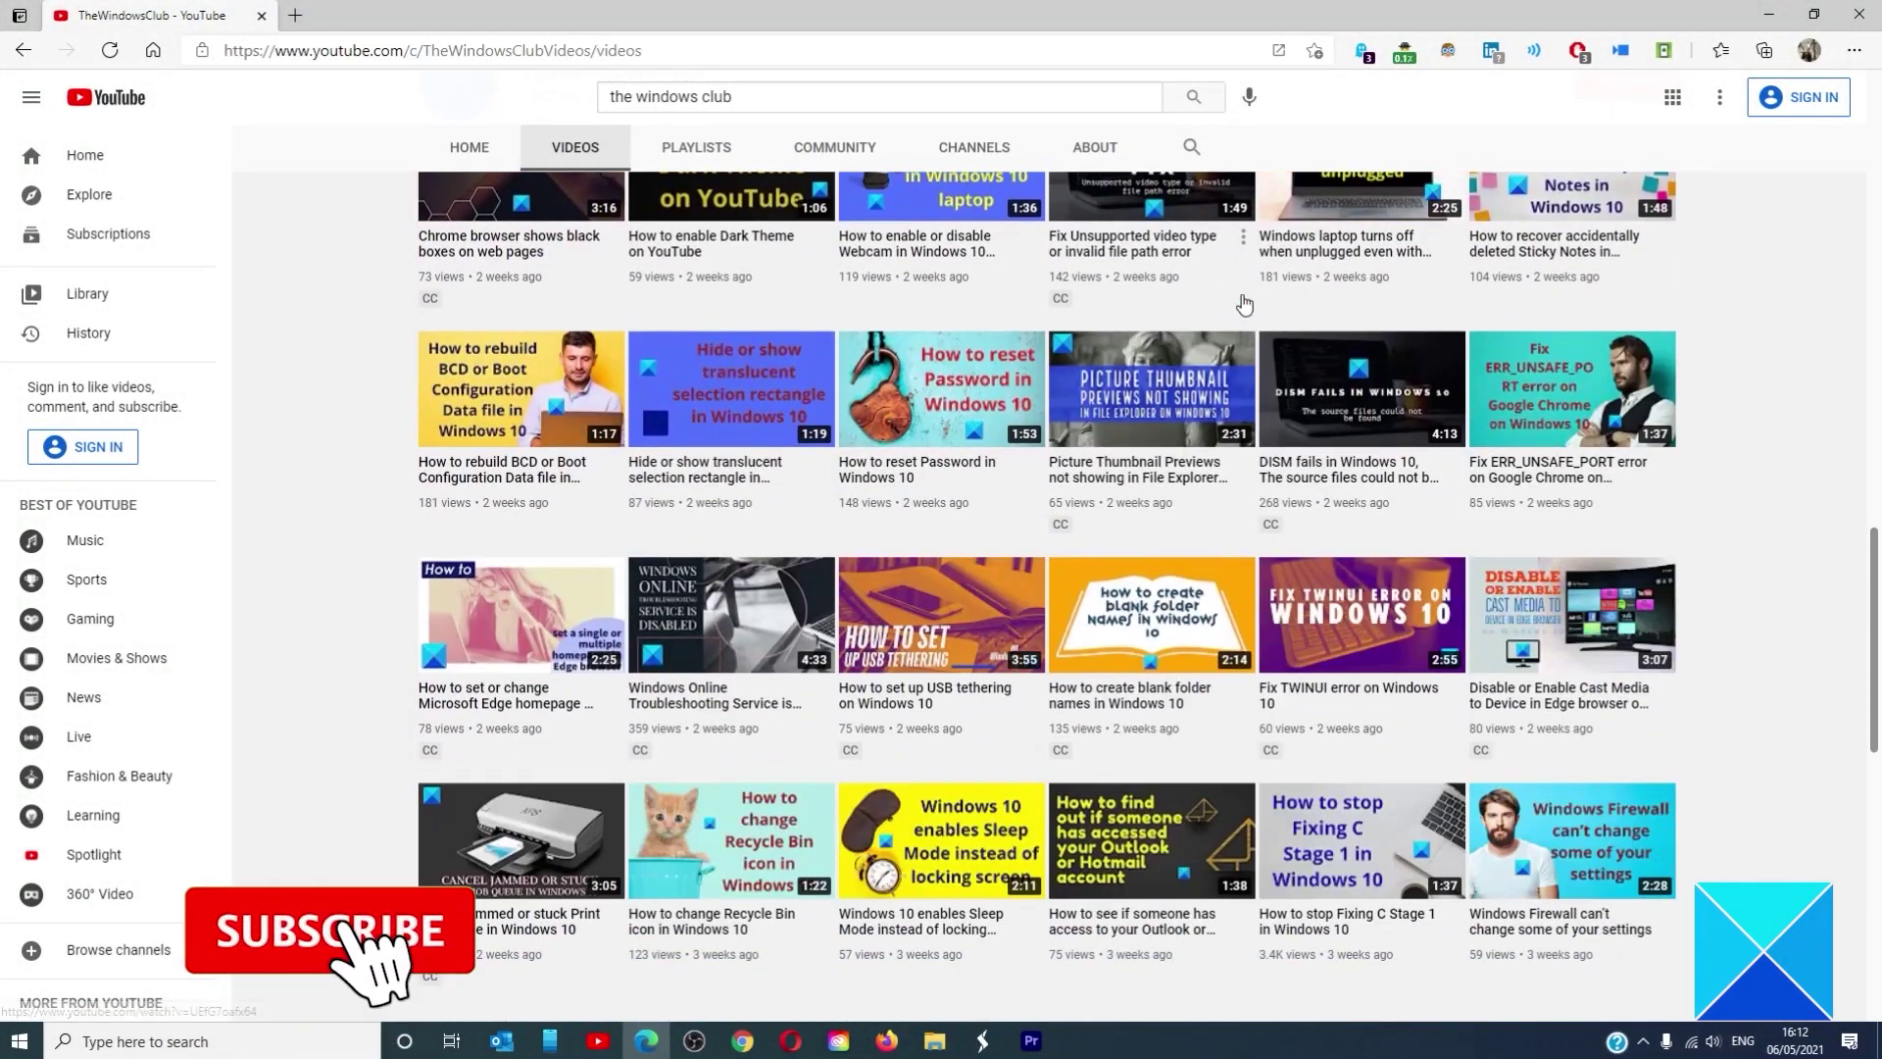
scroll(1242, 305, "up", 5)
scroll(1243, 305, "up", 5)
scroll(1243, 305, "up", 3)
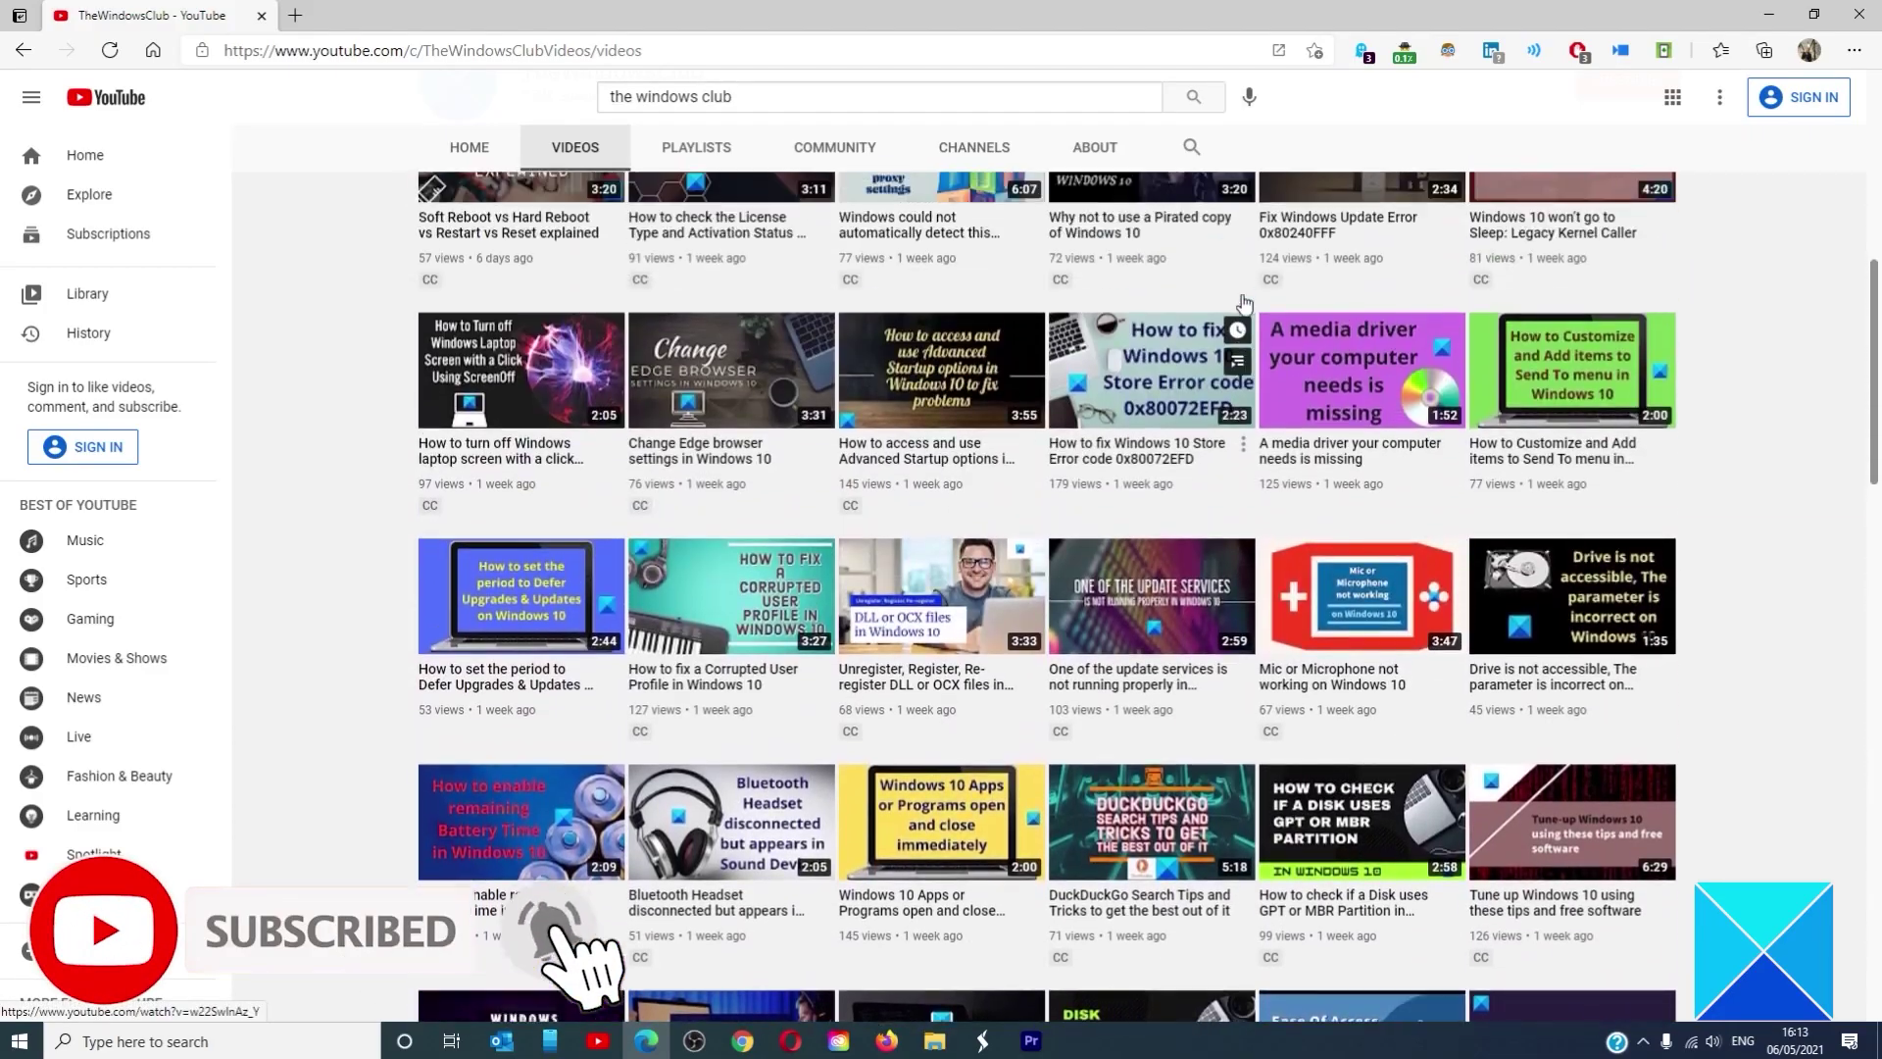